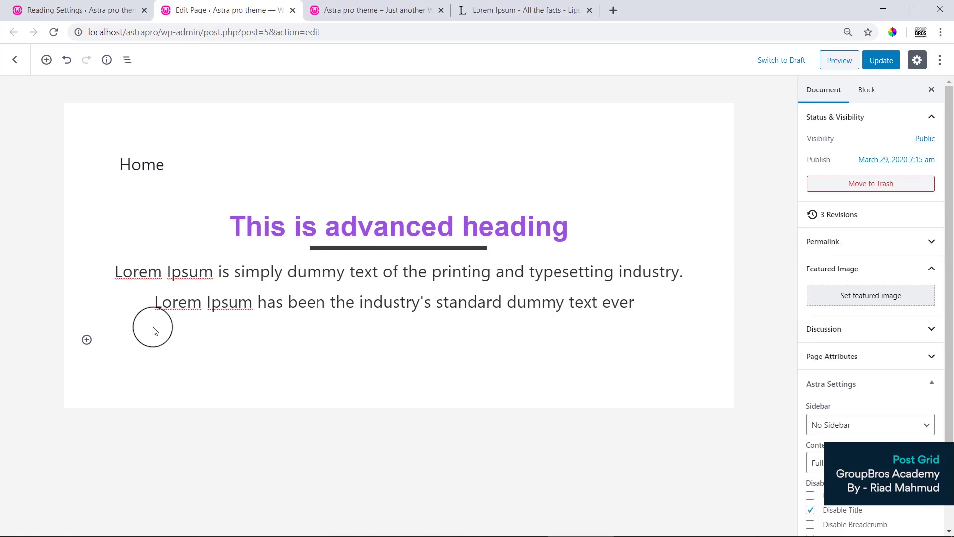
click(87, 340)
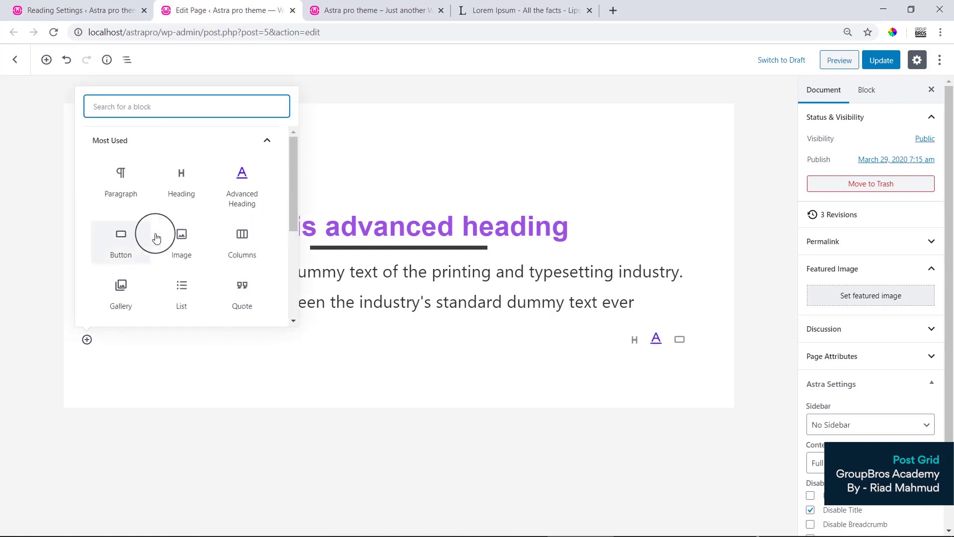
drag(293, 200, 269, 305)
click(277, 303)
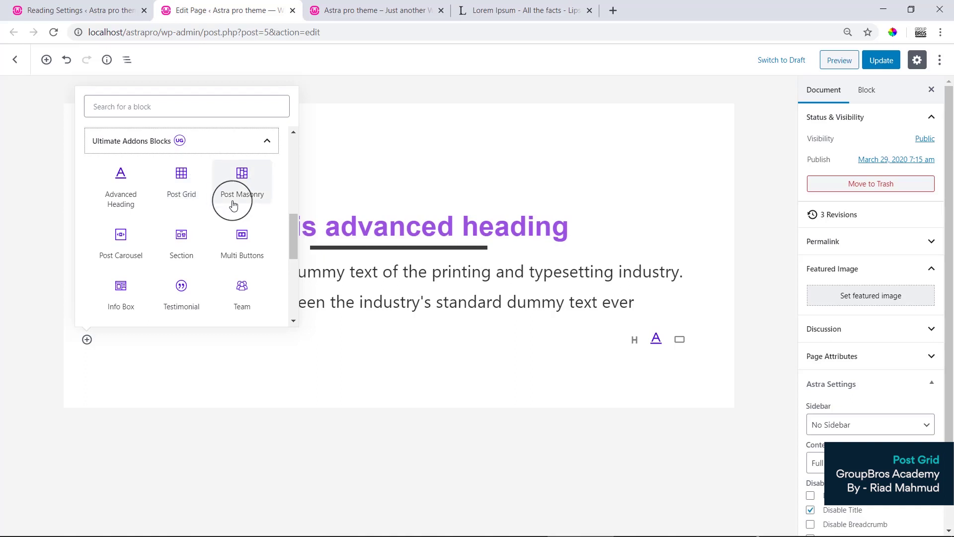
click(466, 235)
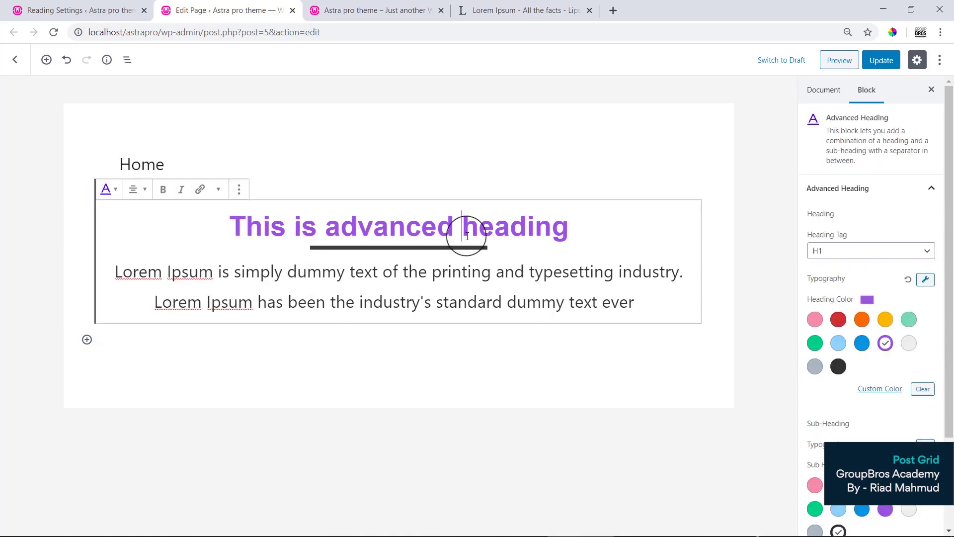
double_click(468, 236)
key(ctrl+a)
- Move the "Hello world!" post to the trash from the site's list of posts
key(ctrl+Page_Up)
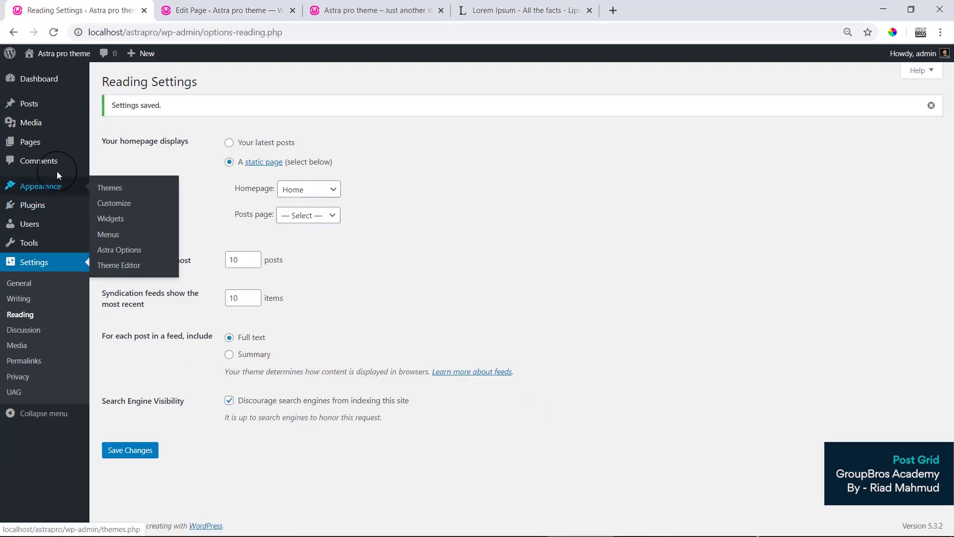
mouse_move(730, 530)
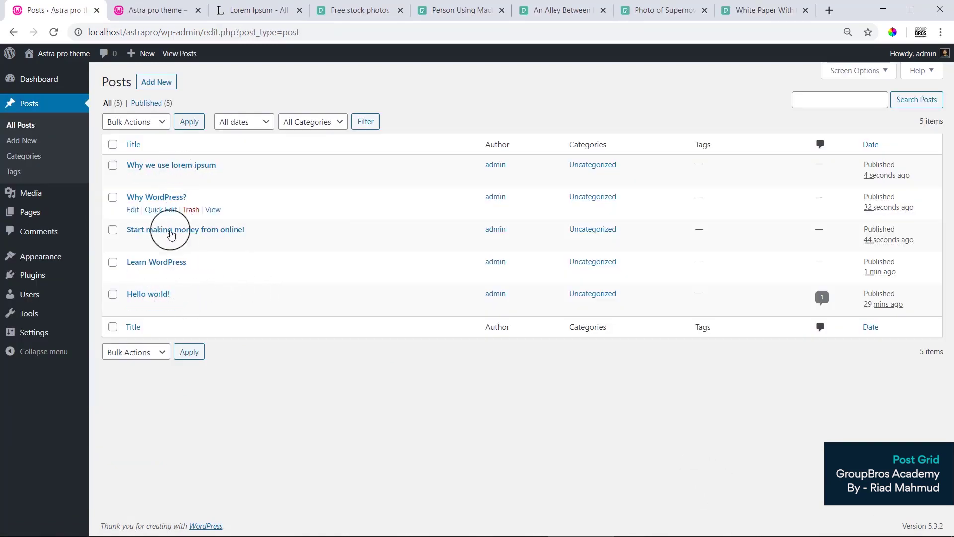
click(192, 308)
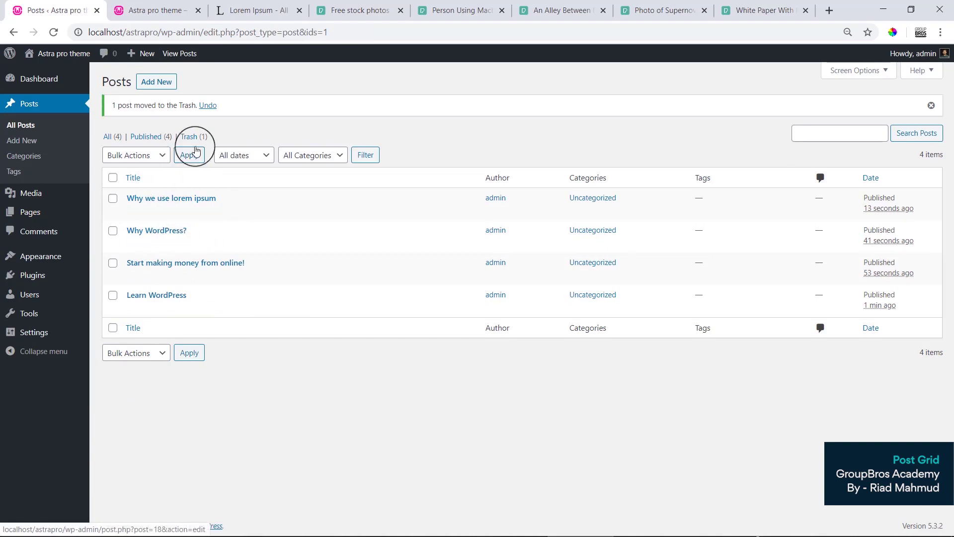
- Open the Home page for editing from the refreshed live site and remove its Advanced Heading block
click(173, 6)
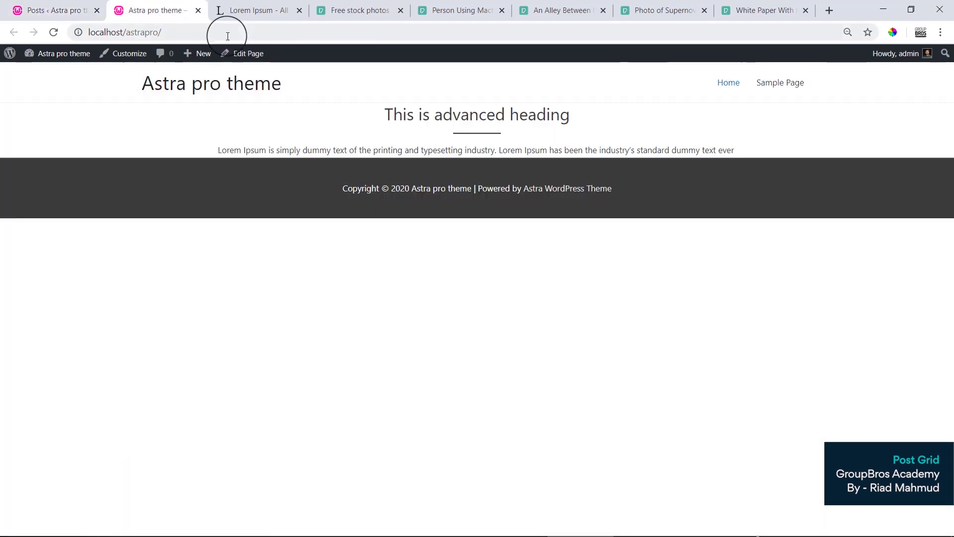
click(53, 32)
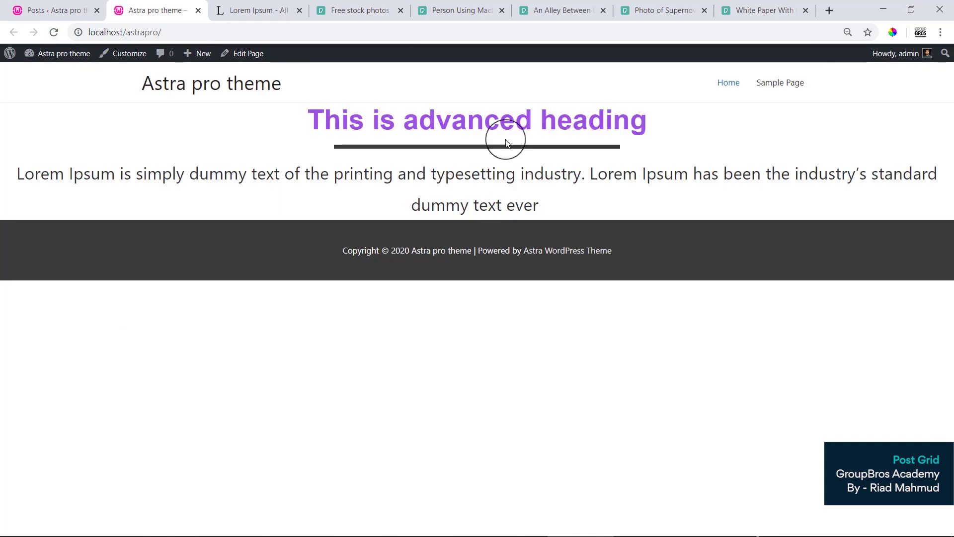
click(249, 57)
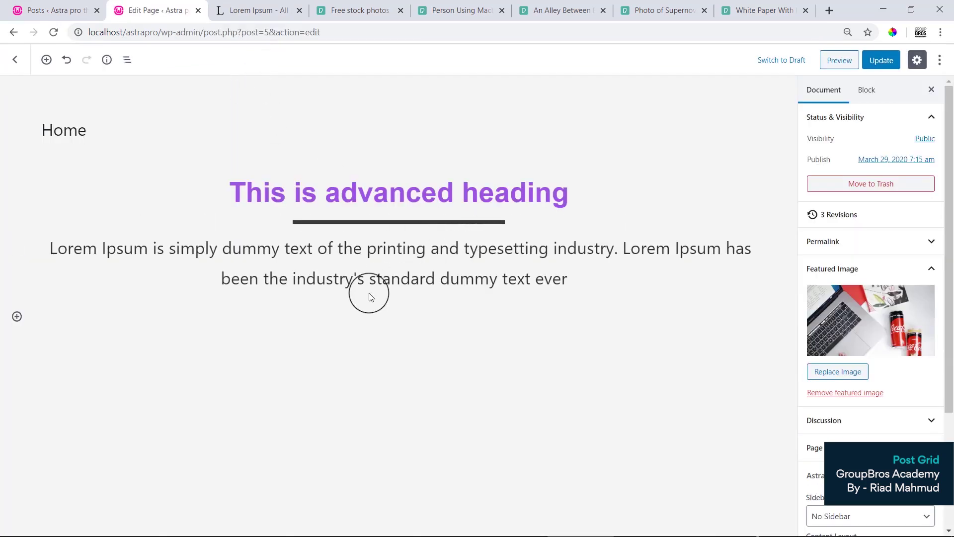
click(369, 296)
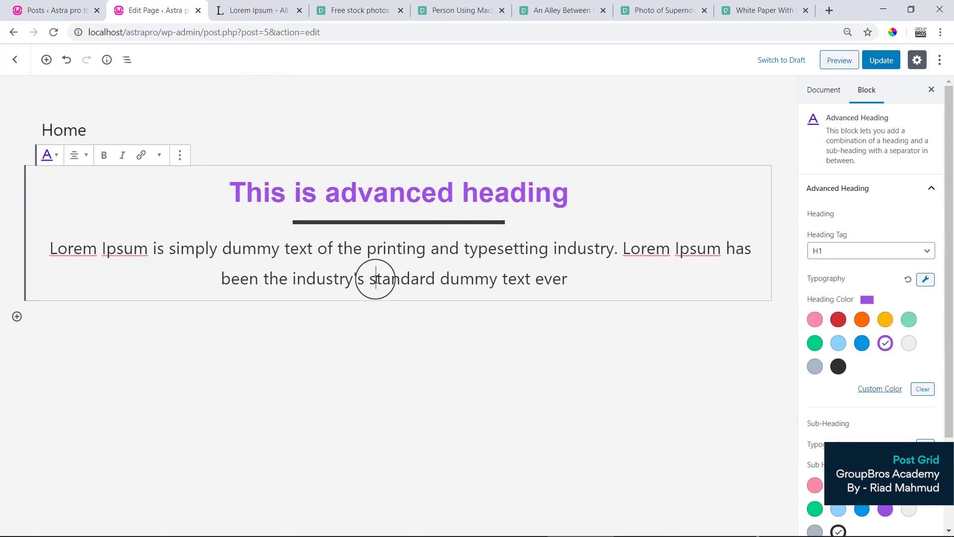
click(181, 156)
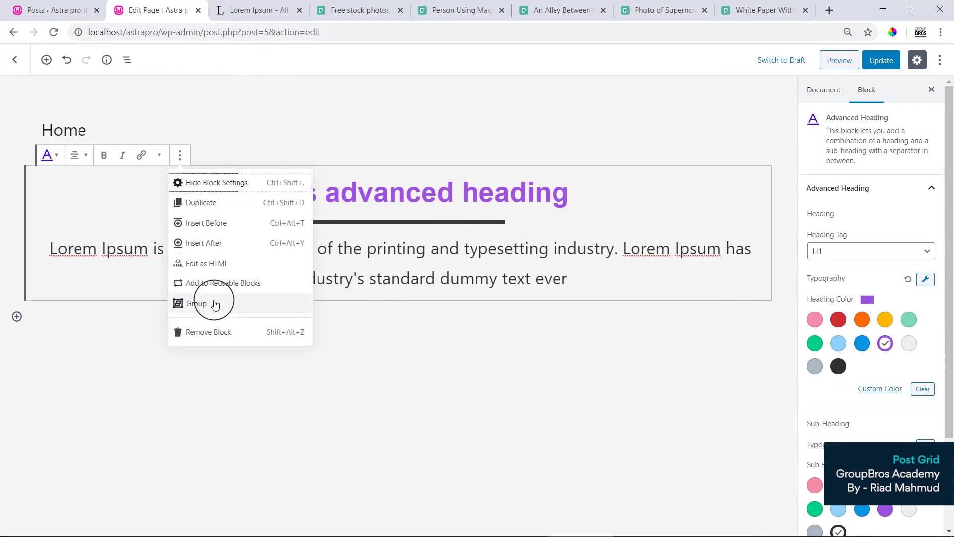
click(217, 332)
- Insert a Post Grid block from the Ultimate Addons Blocks into the empty Home page
click(17, 181)
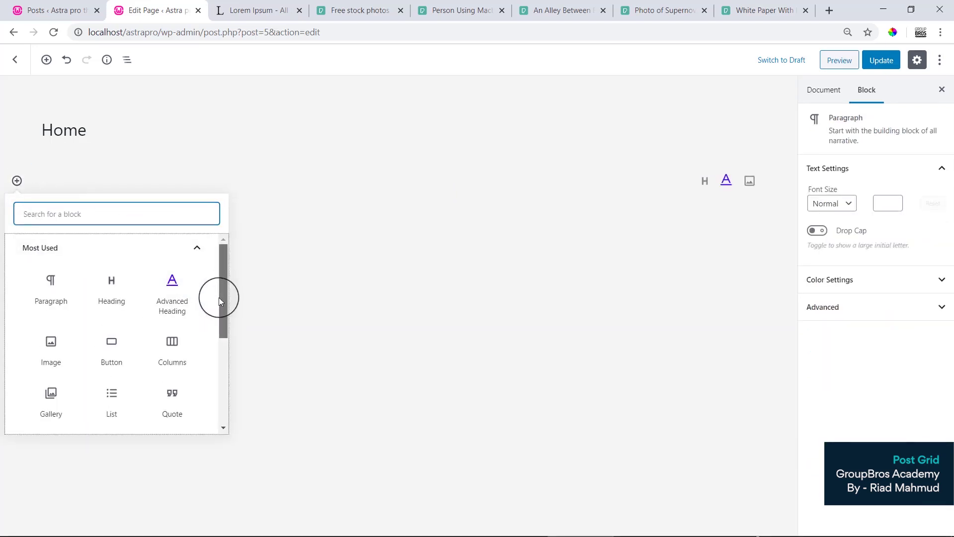
drag(219, 294, 230, 389)
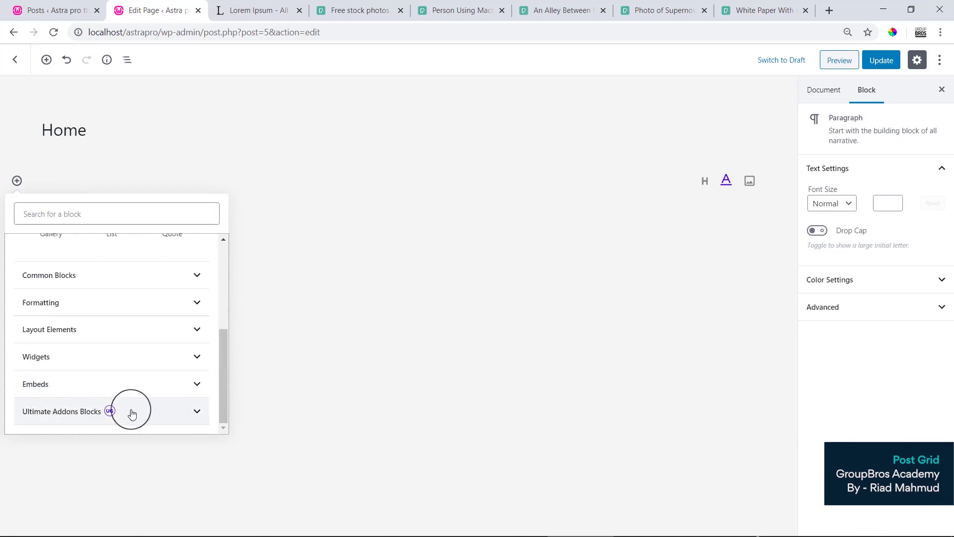
click(172, 412)
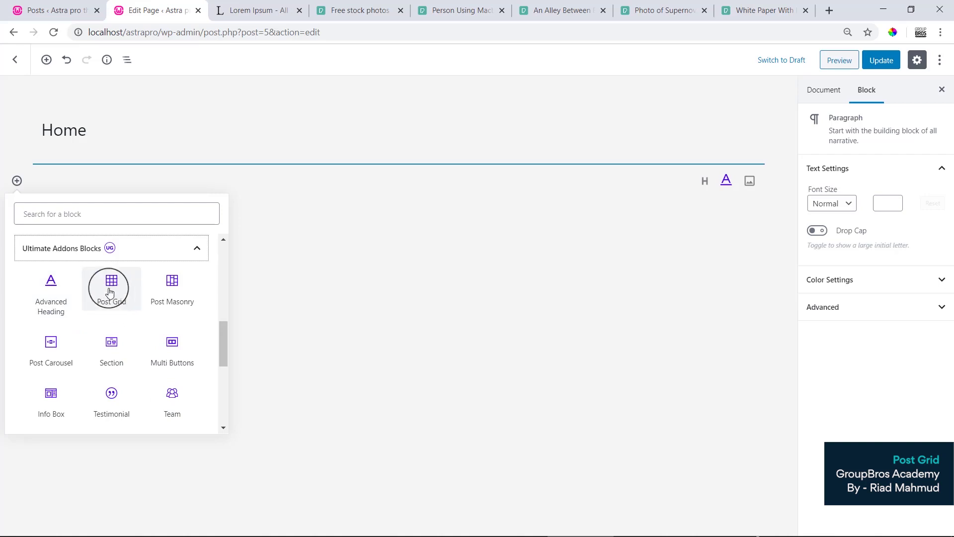
click(119, 305)
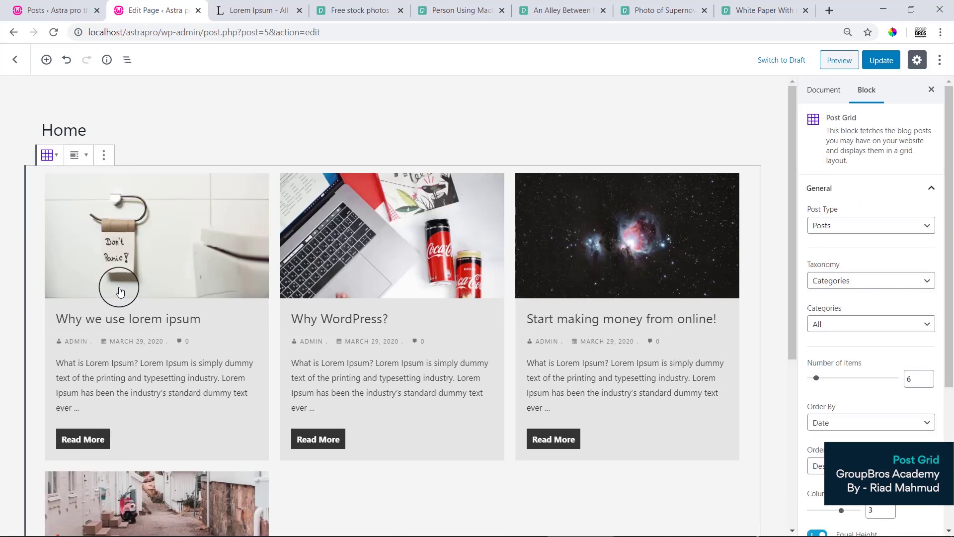
- Look over the post grid in the editor and update the Home page
scroll(347, 349, down, 4)
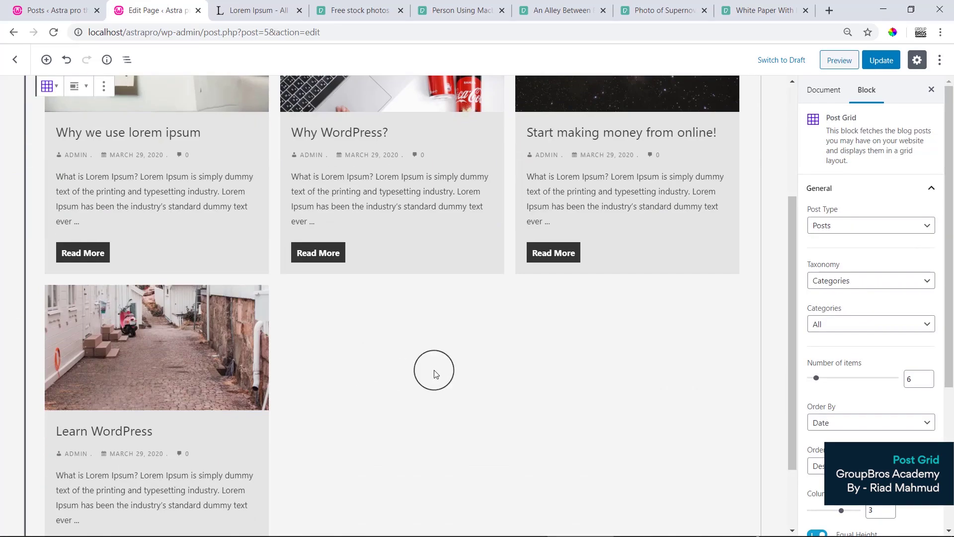
scroll(532, 330, down, 2)
scroll(535, 332, up, 6)
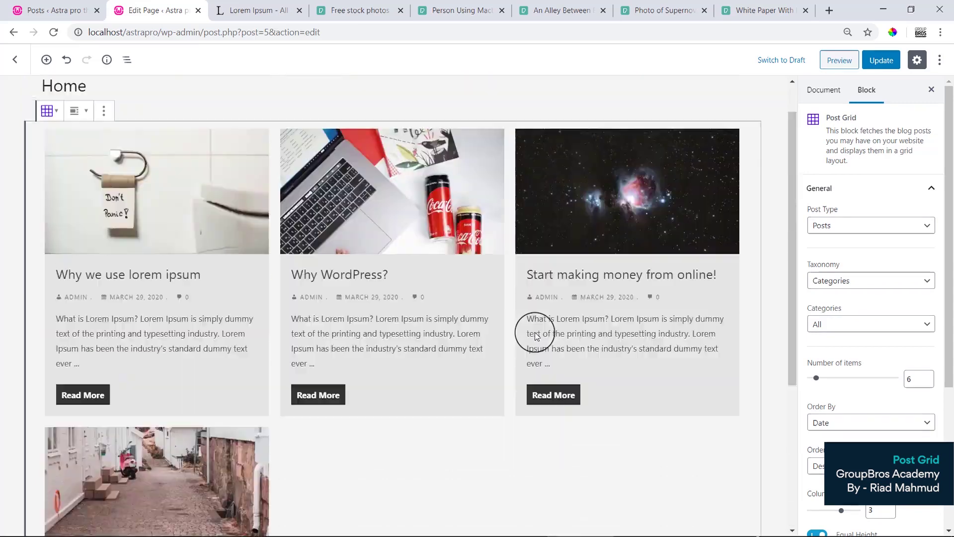
click(865, 62)
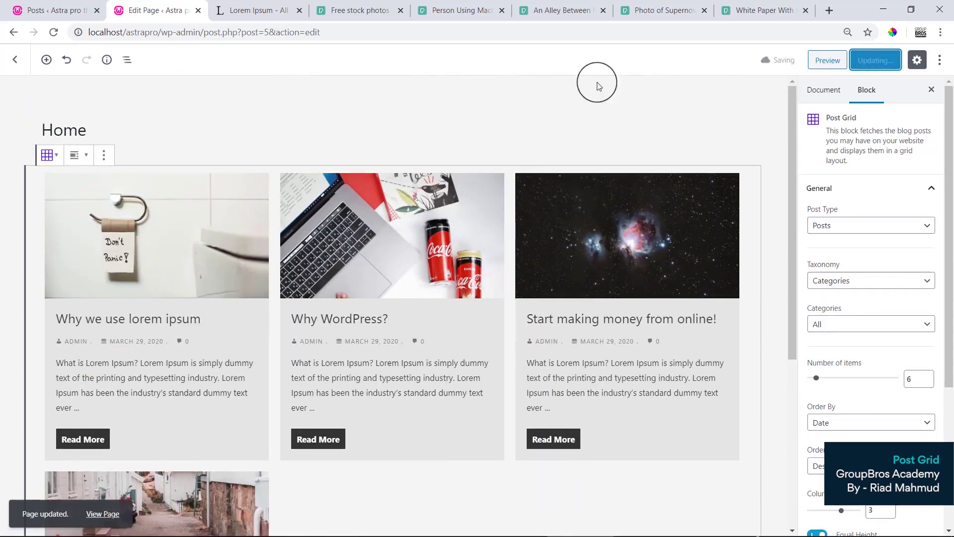
click(225, 11)
click(185, 10)
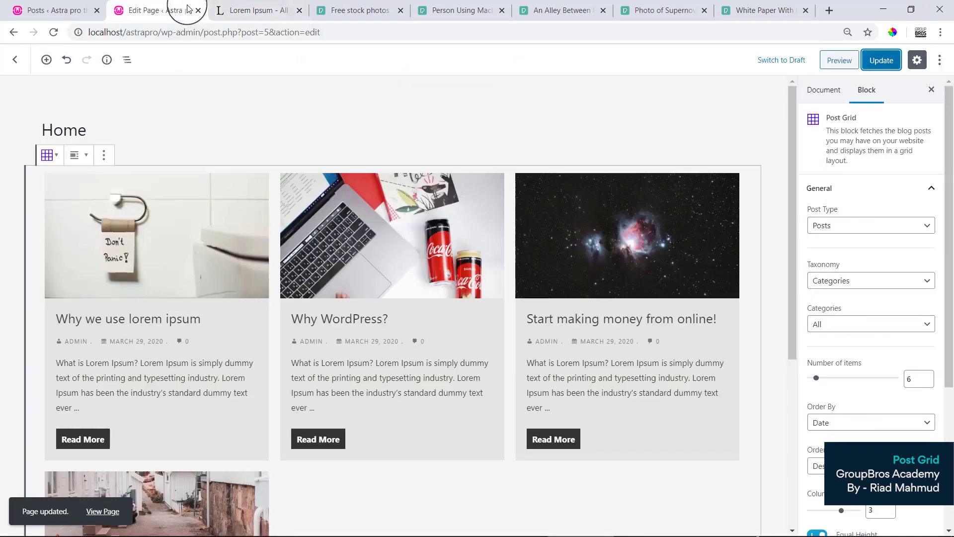
- Open the published Home page in a new browser tab and examine how the post grid is laid out
right_click(92, 510)
click(160, 413)
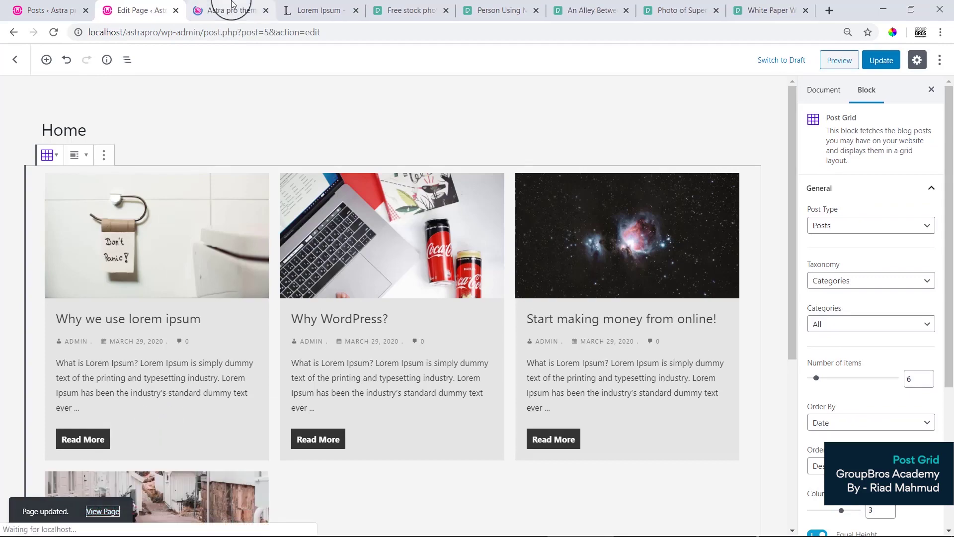
click(232, 6)
scroll(589, 343, down, 6)
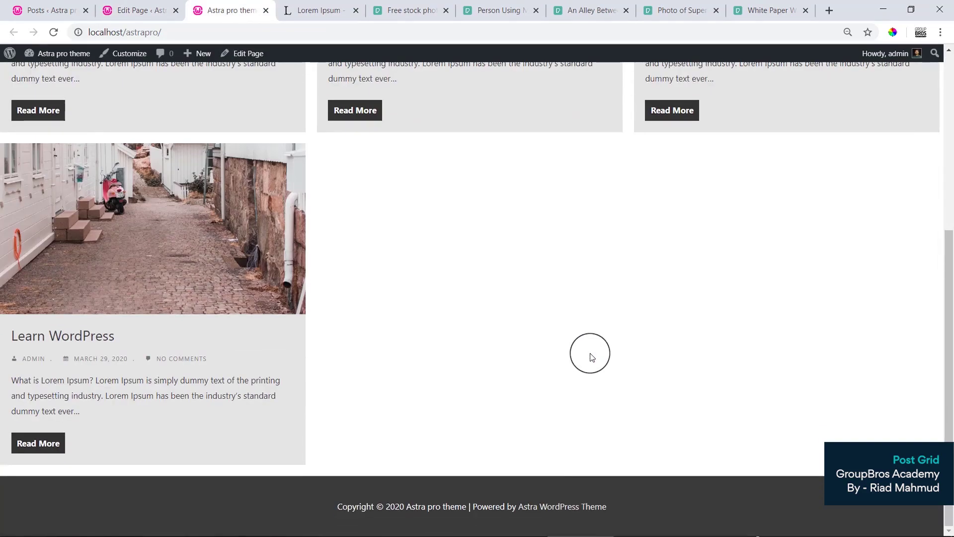
scroll(591, 356, up, 5)
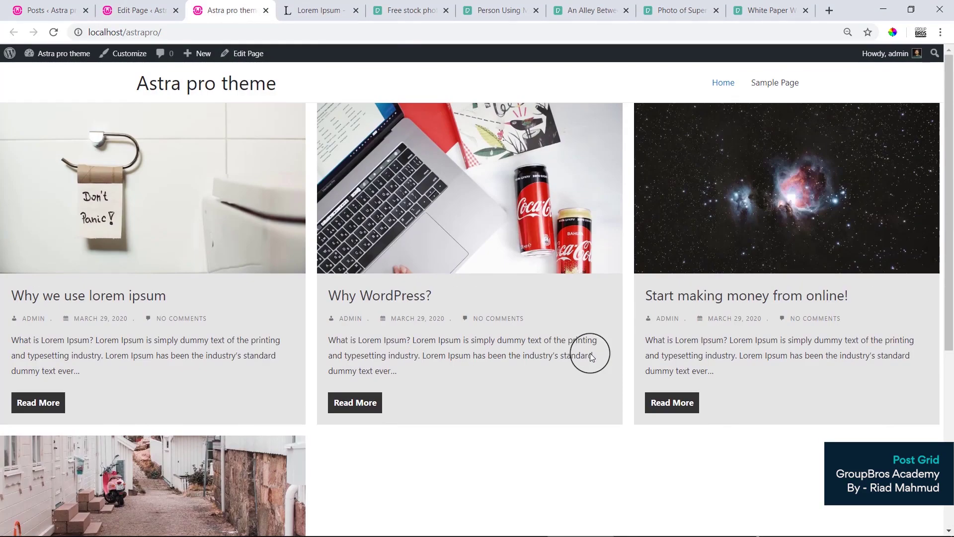
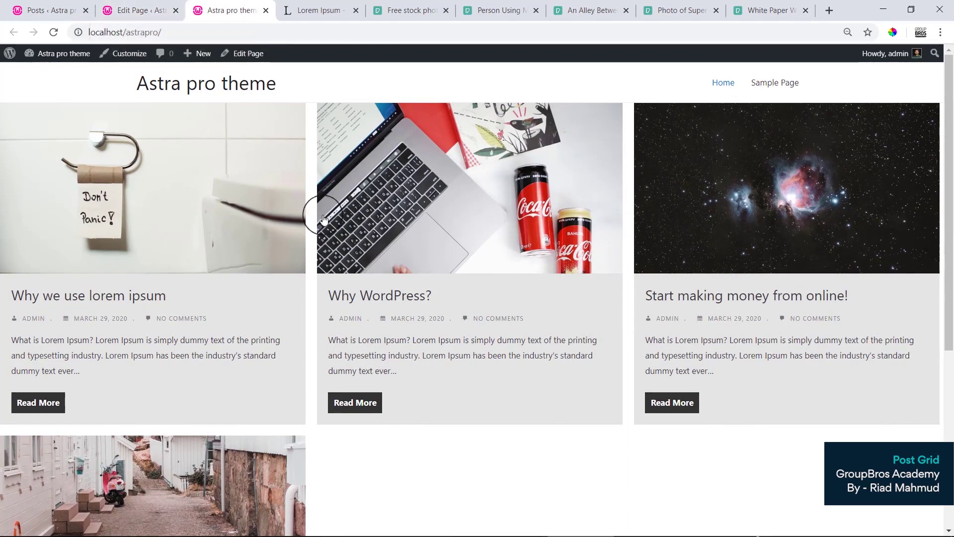
- Set the Home page's Content Layout to Full Width / Contained in the Astra settings and update the page
click(129, 7)
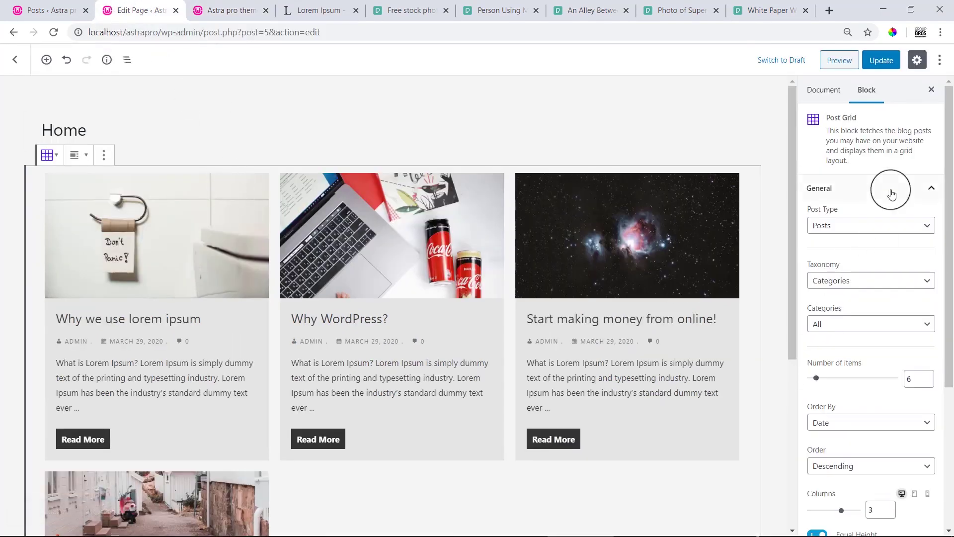
click(820, 92)
scroll(897, 433, down, 3)
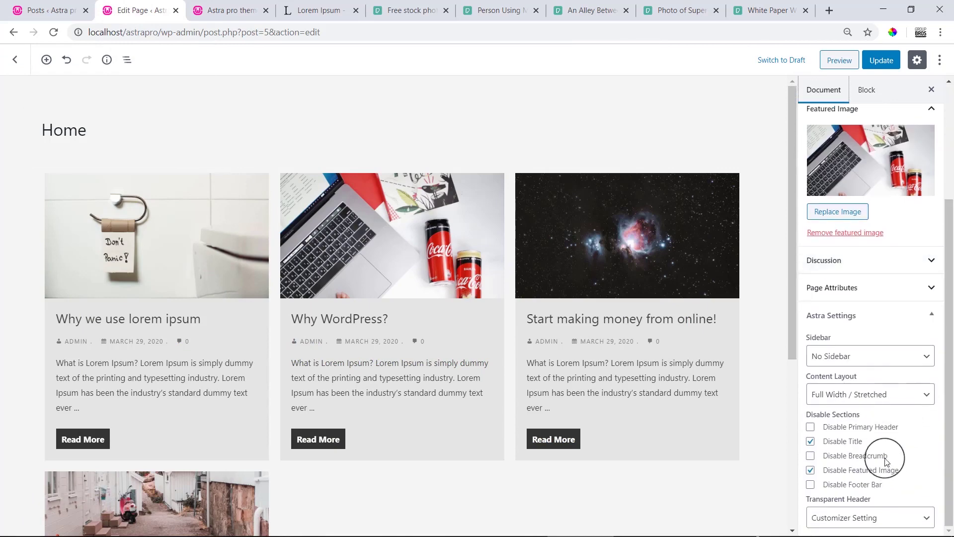
click(880, 393)
click(875, 443)
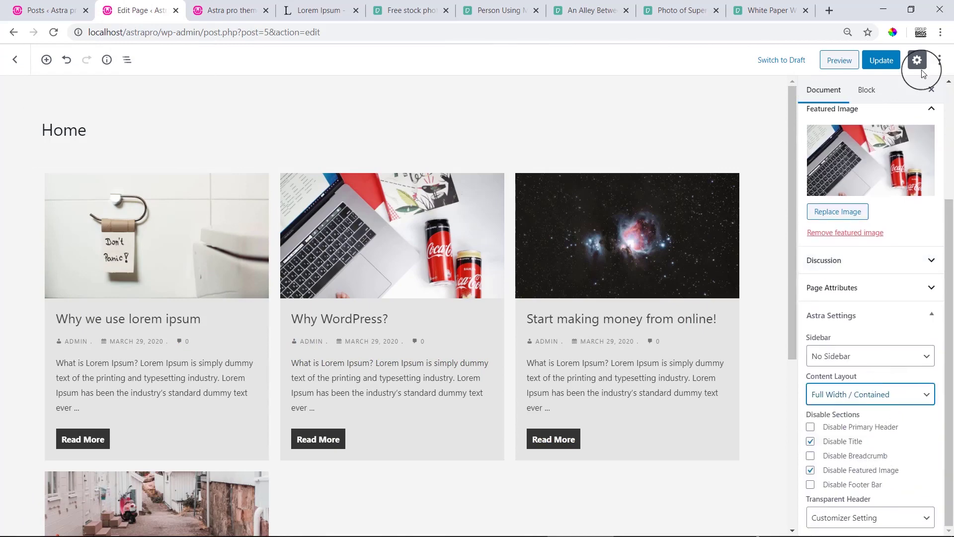
click(881, 61)
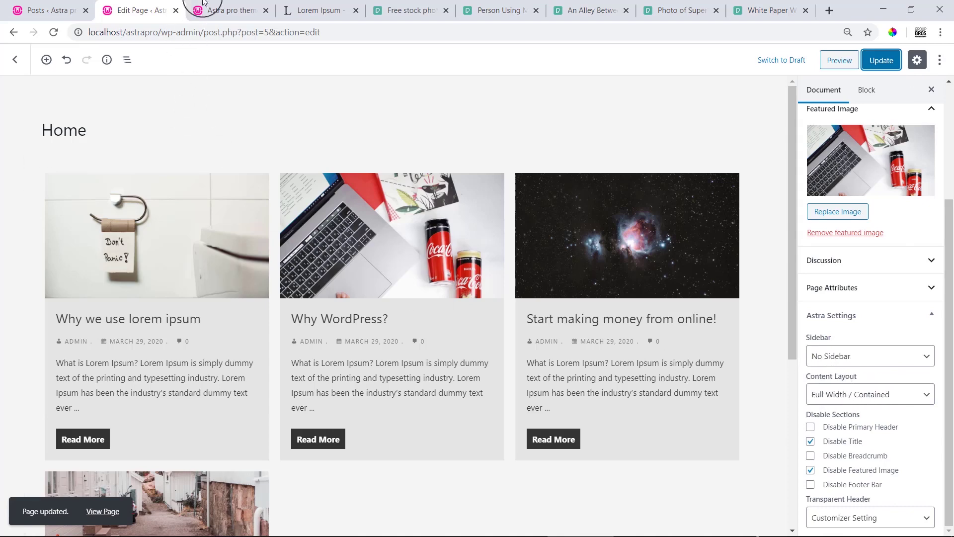
- Reload the live Home page and check the post grid's width and layout
click(214, 9)
click(220, 32)
key(Return)
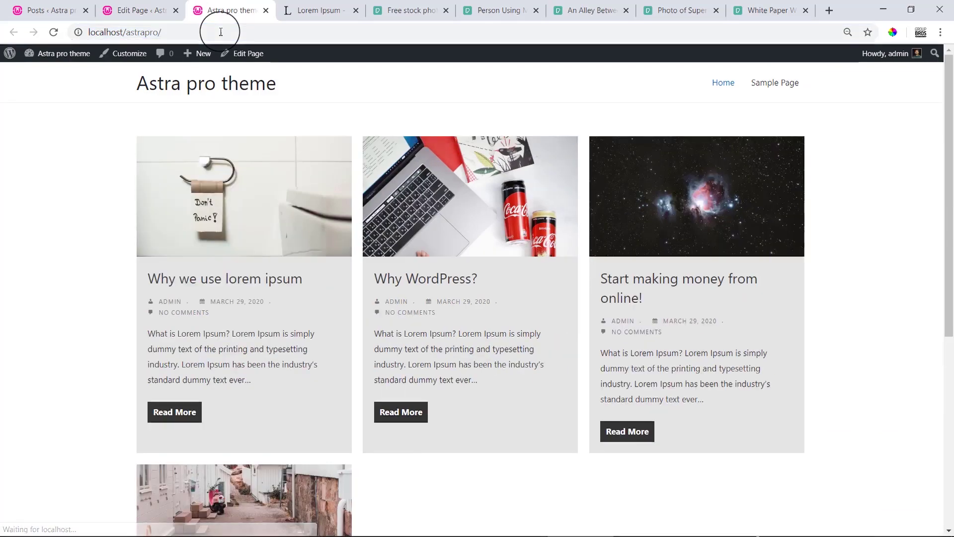
scroll(337, 203, down, 6)
scroll(403, 347, up, 7)
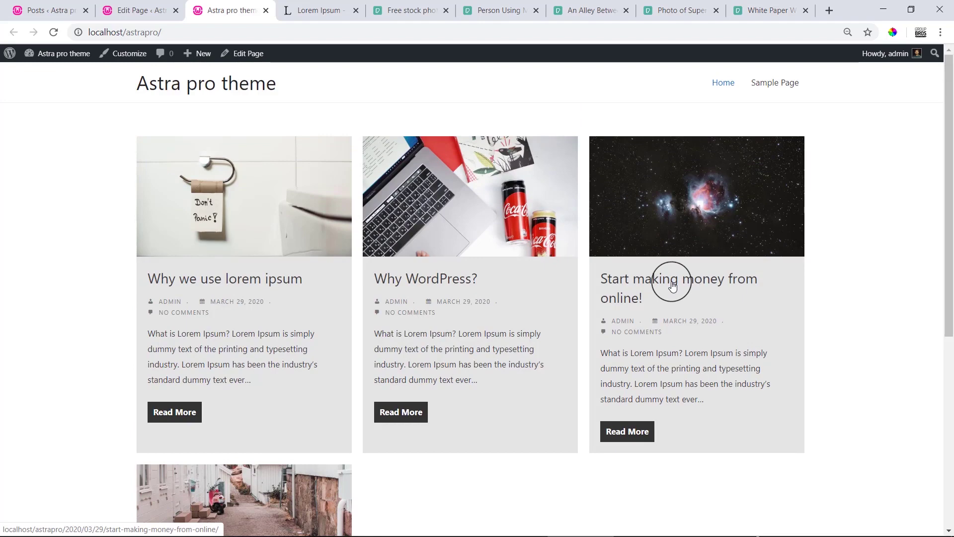
- Return to the page editor, select the Post Grid block and show its General settings
click(134, 10)
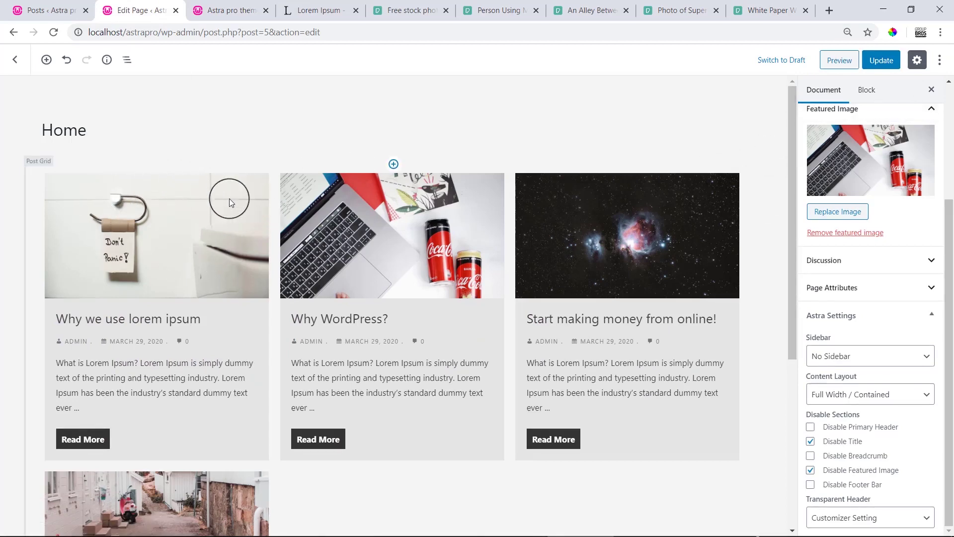
click(40, 165)
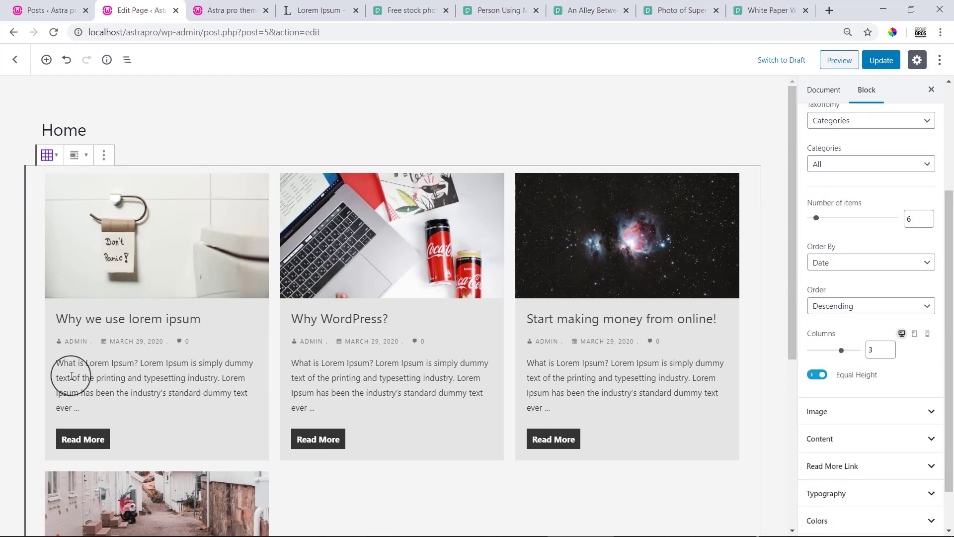
click(867, 92)
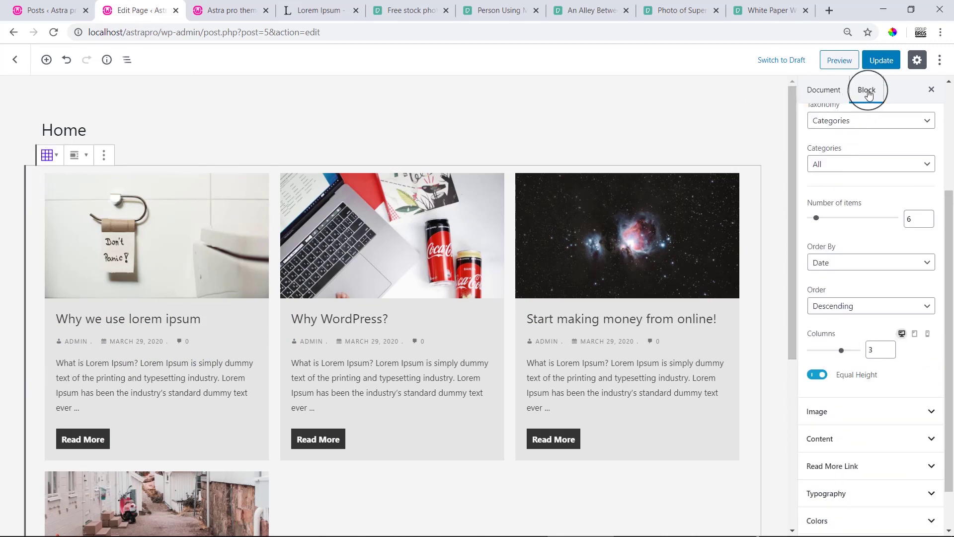
drag(949, 256, 952, 187)
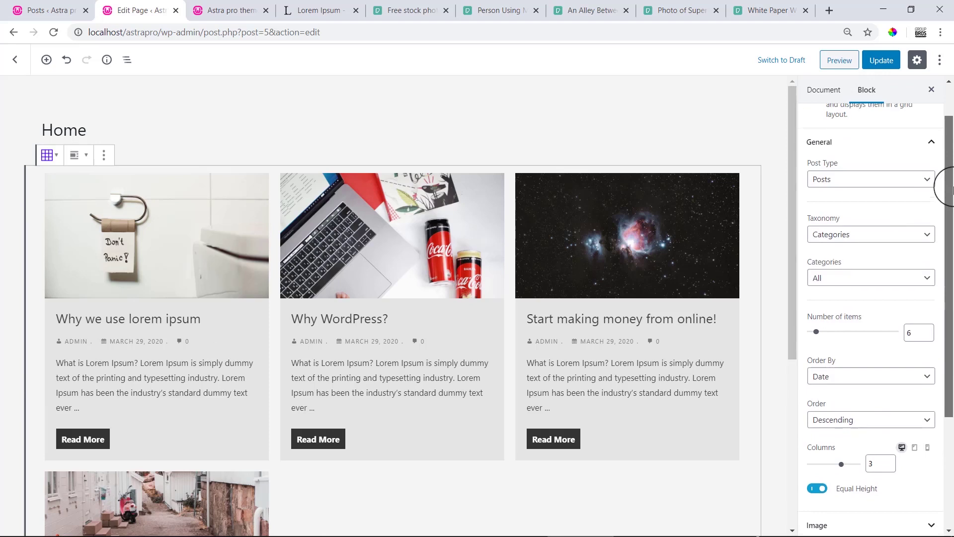
click(932, 143)
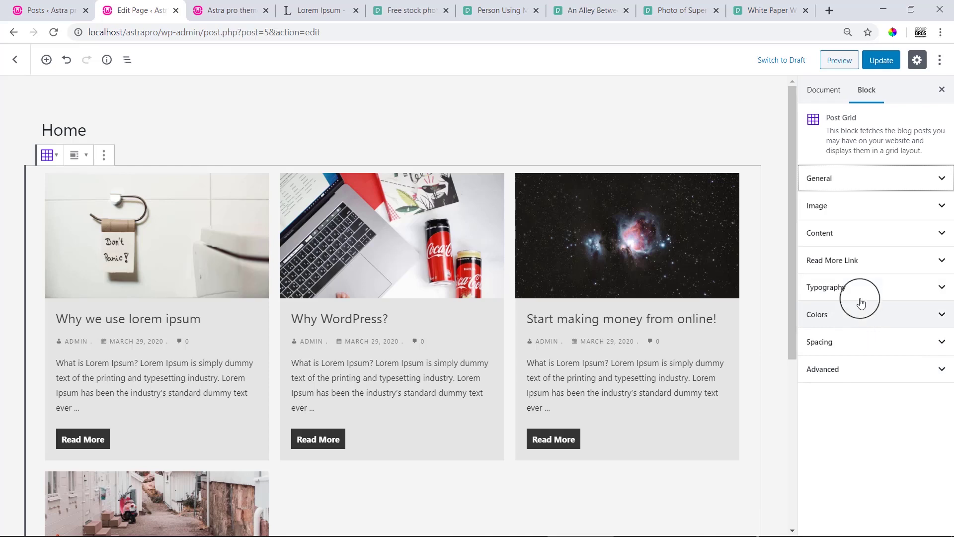
click(863, 181)
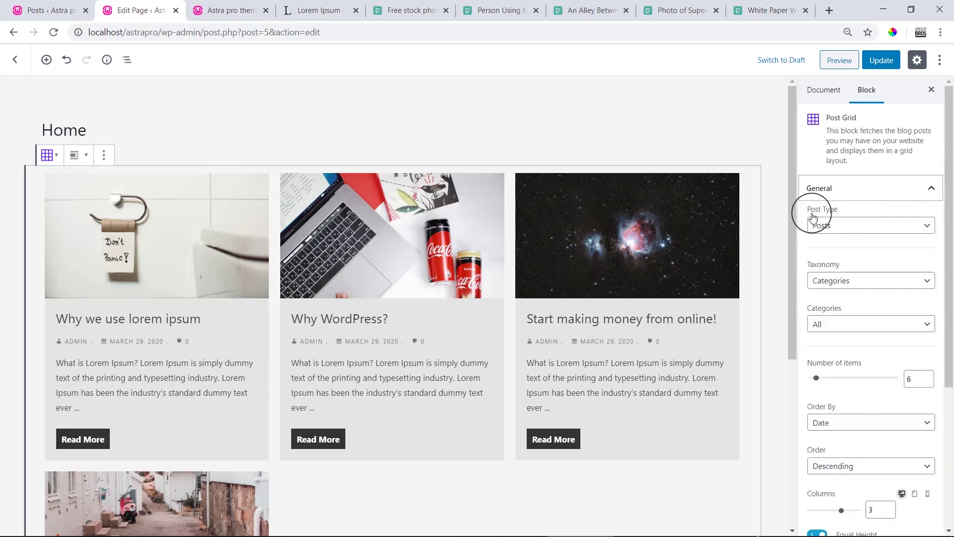
- Look through the Post Grid's Post Type options and keep Posts selected
click(841, 215)
click(840, 222)
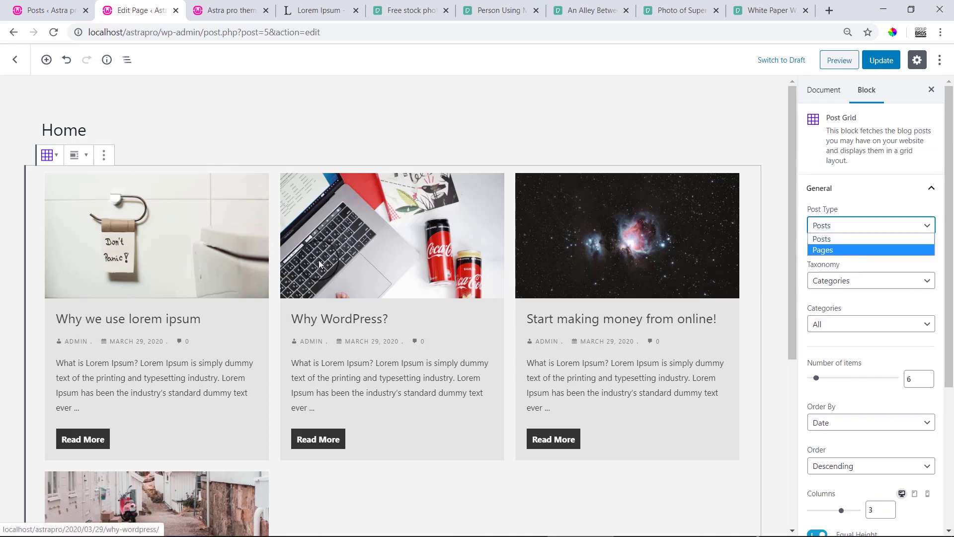
click(910, 239)
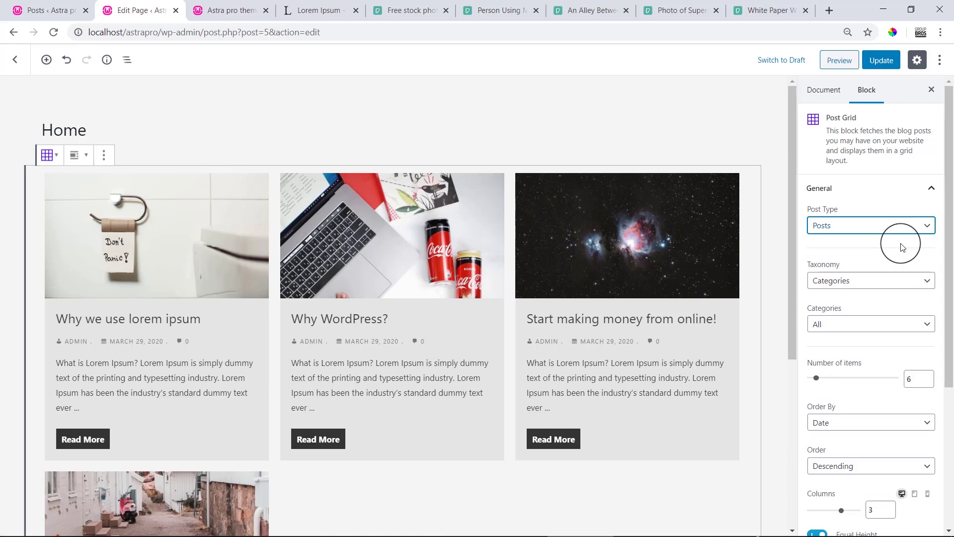
- Try the Select Taxonomy option for the grid's Taxonomy, and restore it to Categories
double_click(820, 264)
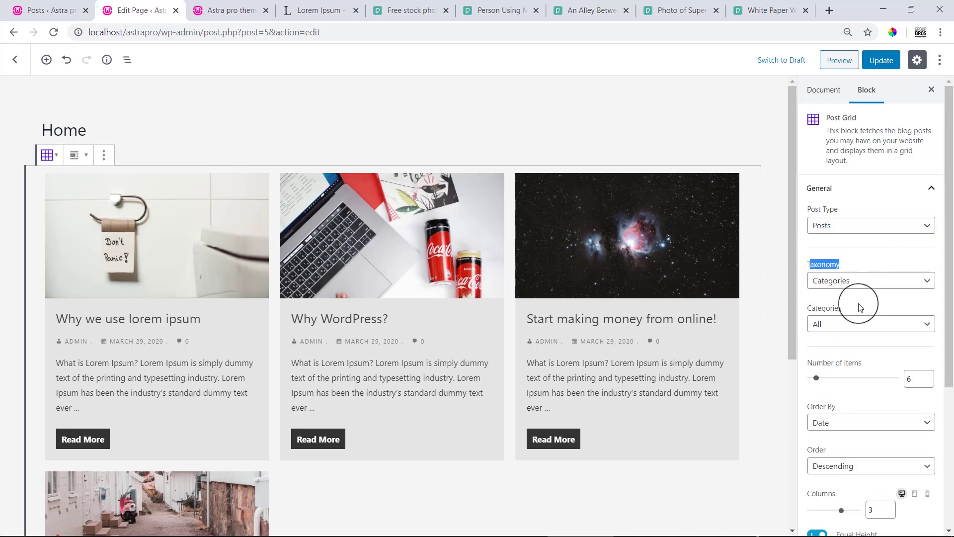
click(865, 290)
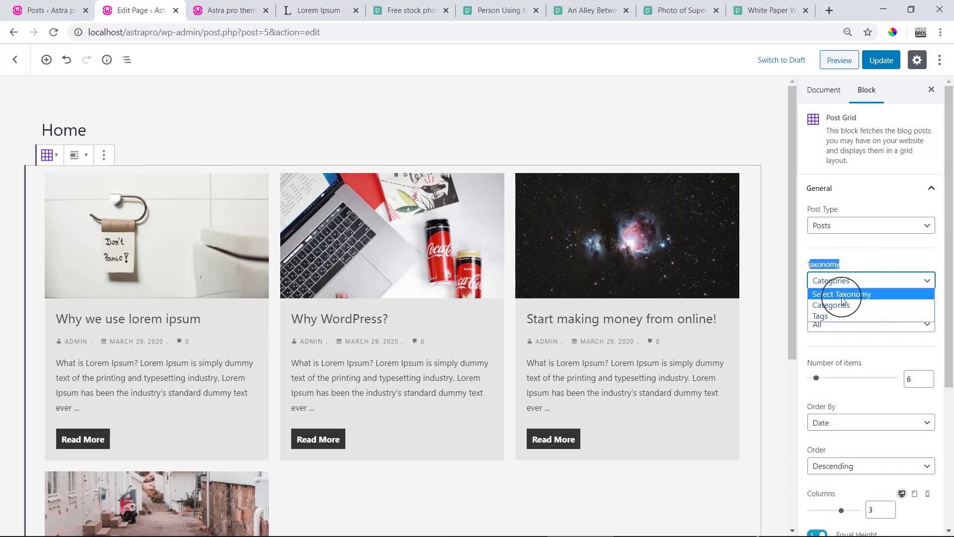
click(844, 295)
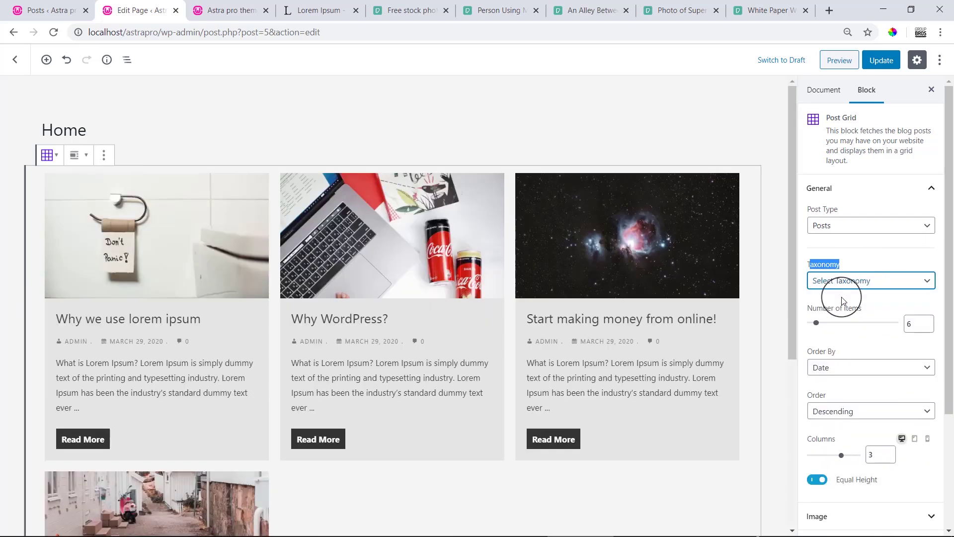
click(841, 281)
click(840, 307)
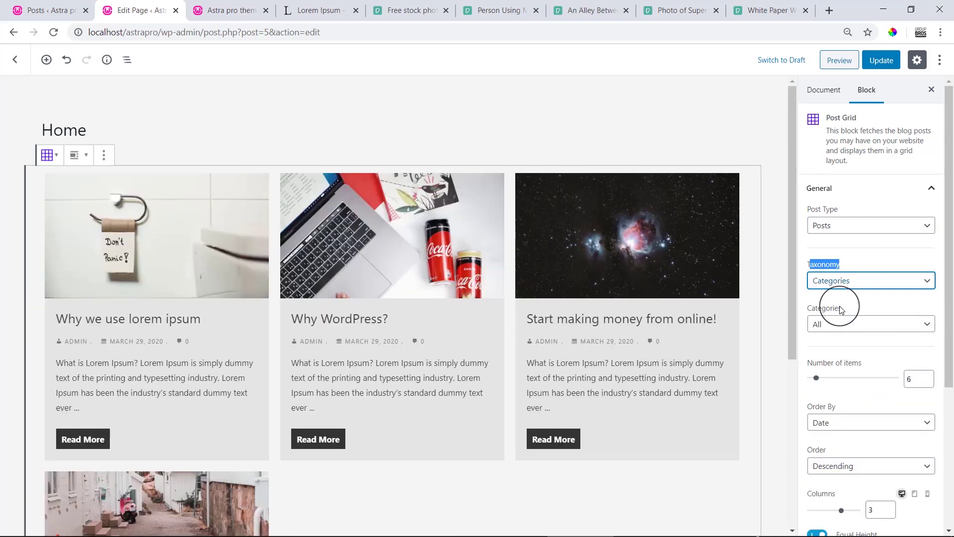
click(841, 306)
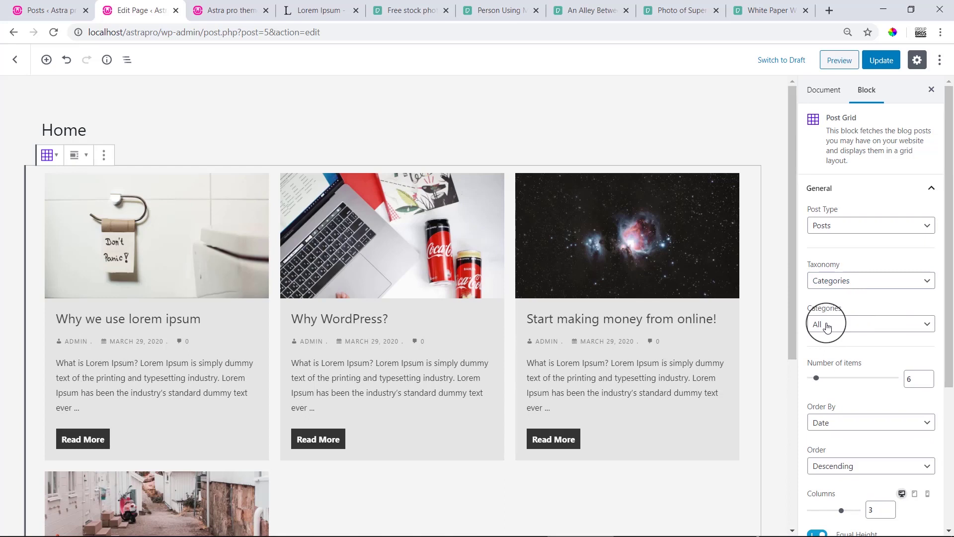
- Look through the Categories filter options and the Taxonomy choices without changing either
click(824, 326)
click(864, 306)
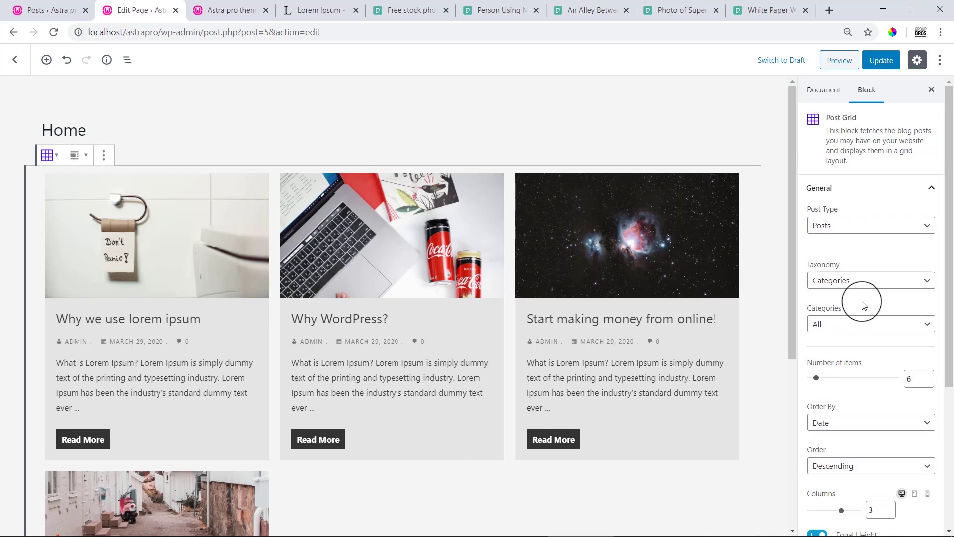
click(861, 284)
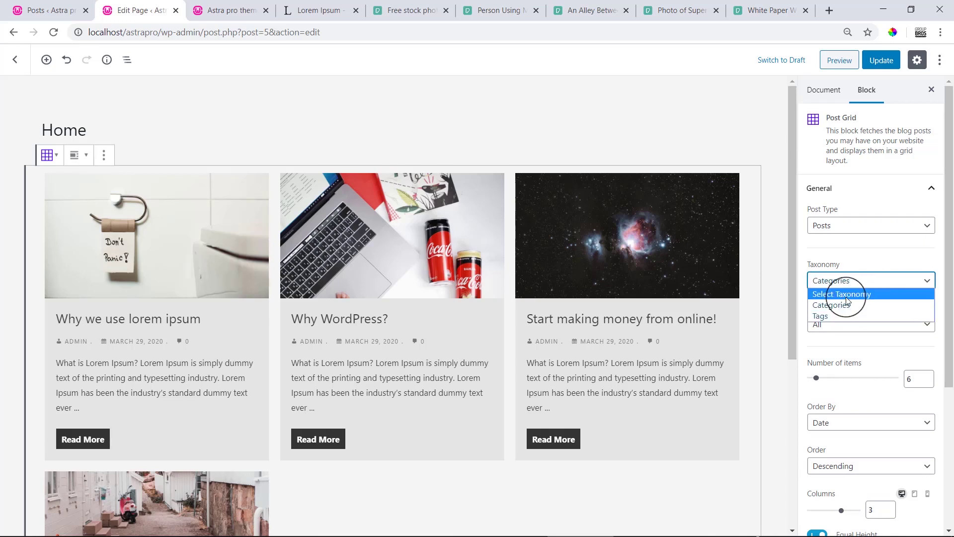
click(878, 274)
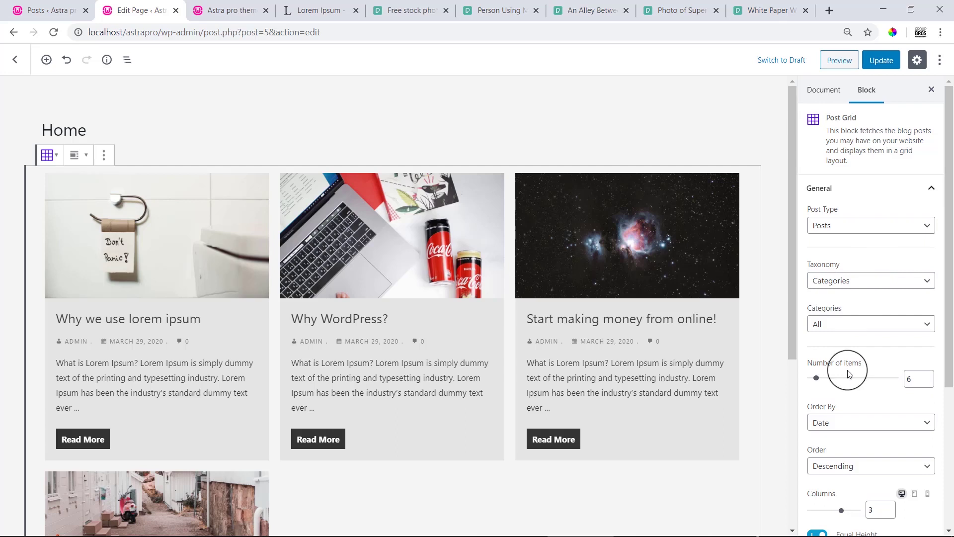
- Try limiting the post grid's number of items to 3 and to 2
scroll(845, 348, down, 3)
scroll(945, 256, up, 1)
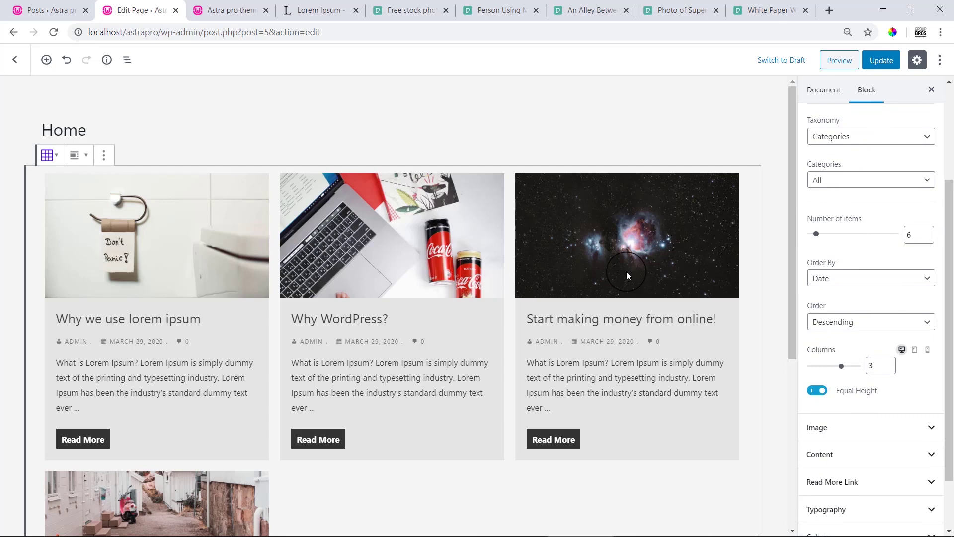
double_click(915, 236)
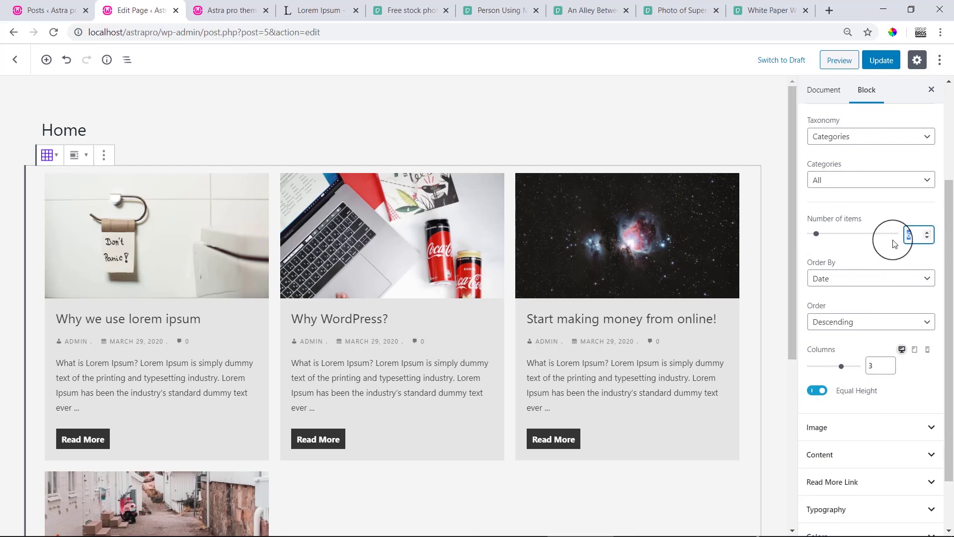
text(3)
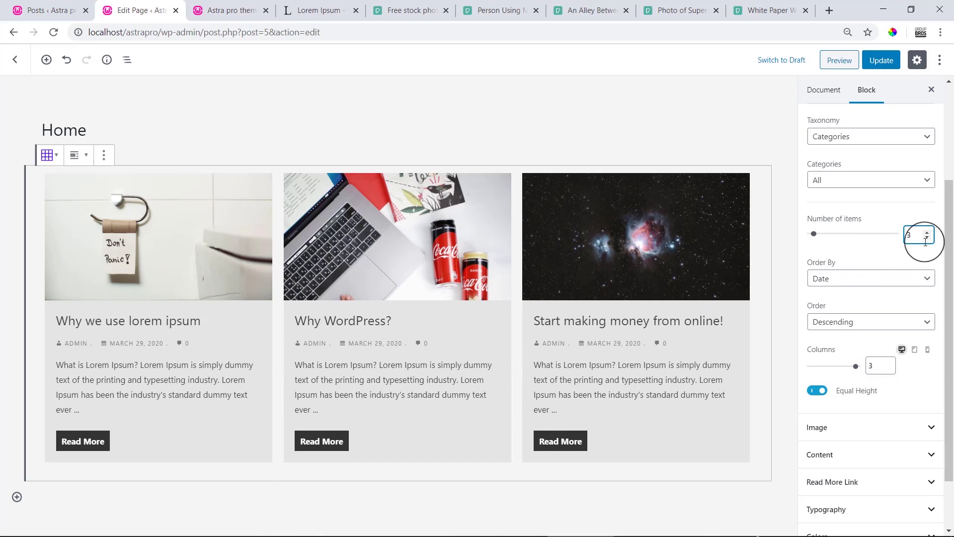
double_click(908, 237)
text(2)
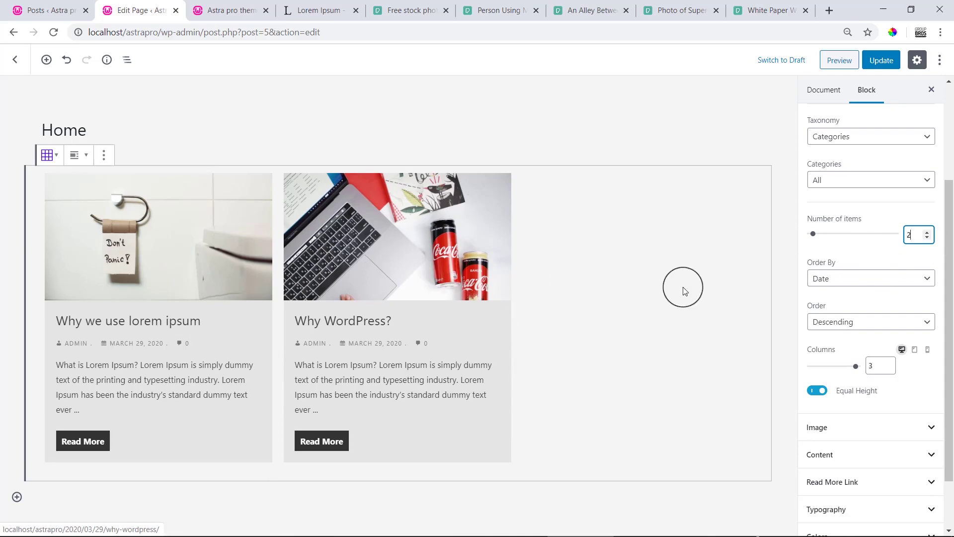
- Try 10 as the number of items and look over the whole post grid
double_click(906, 238)
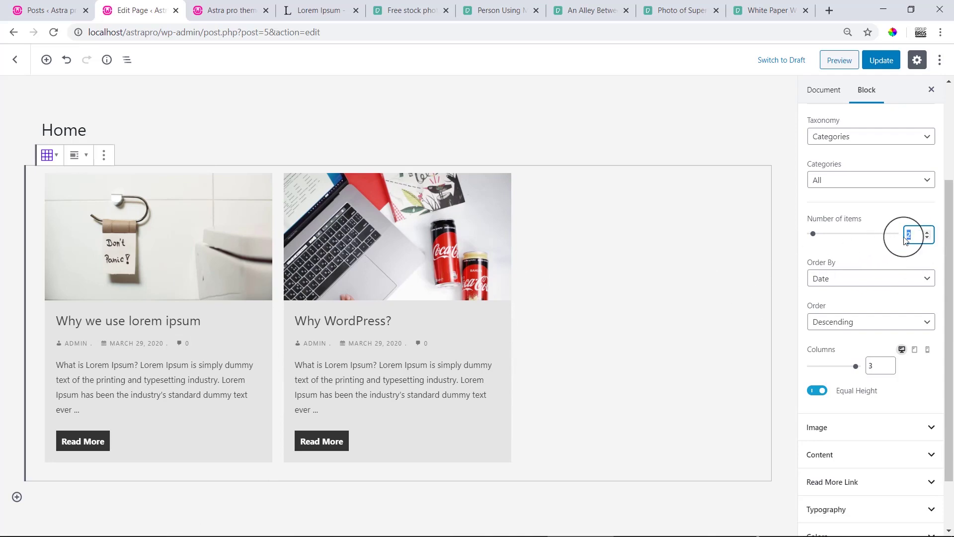
text(10)
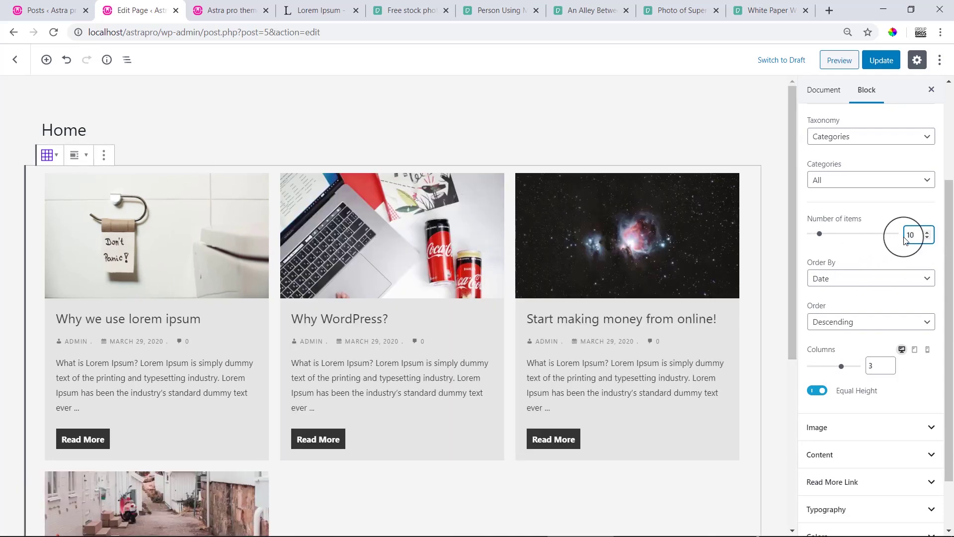
scroll(396, 322, down, 3)
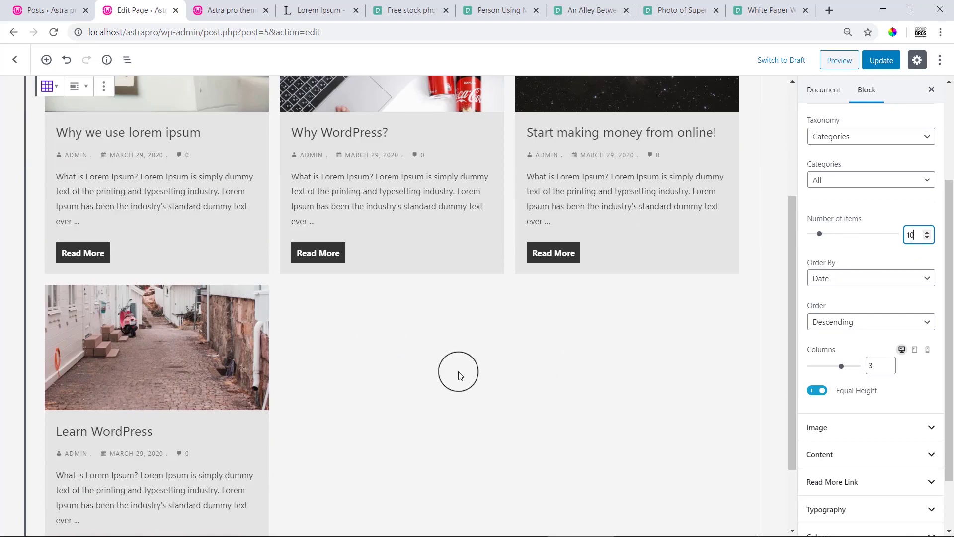
- Set the post grid's number of items to 6
double_click(901, 237)
text(4)
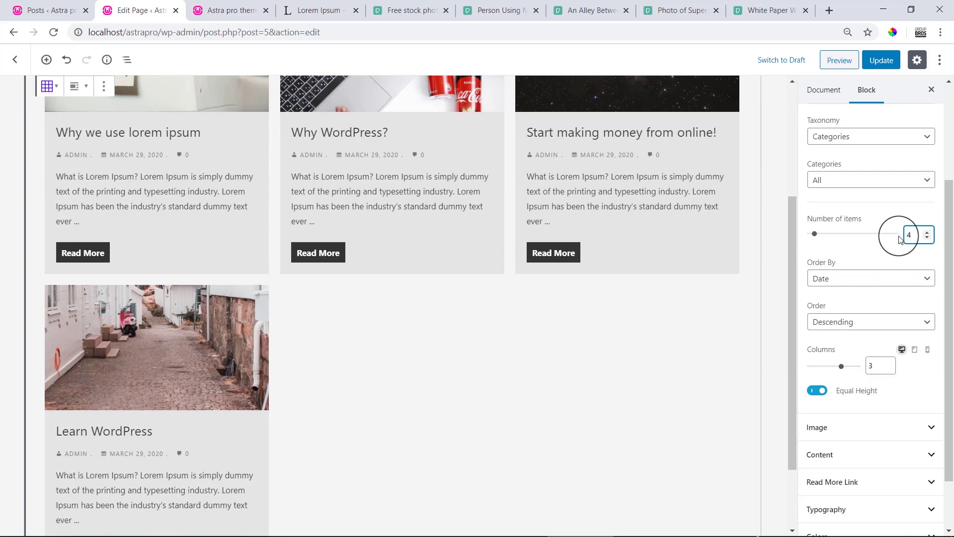
key(BackSpace)
text(6)
click(772, 440)
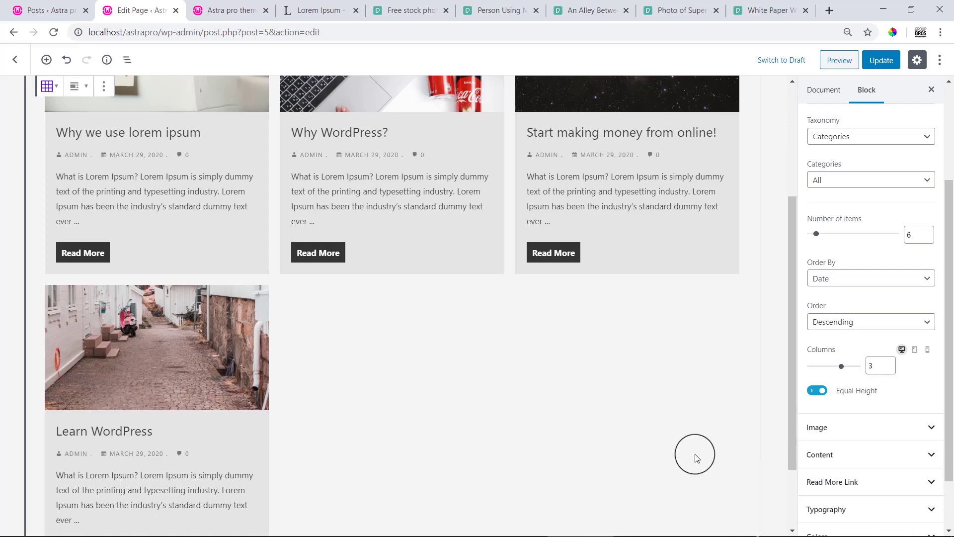
- Try ordering the grid's posts by Title, review the arrangement and view the Order direction choices
click(890, 280)
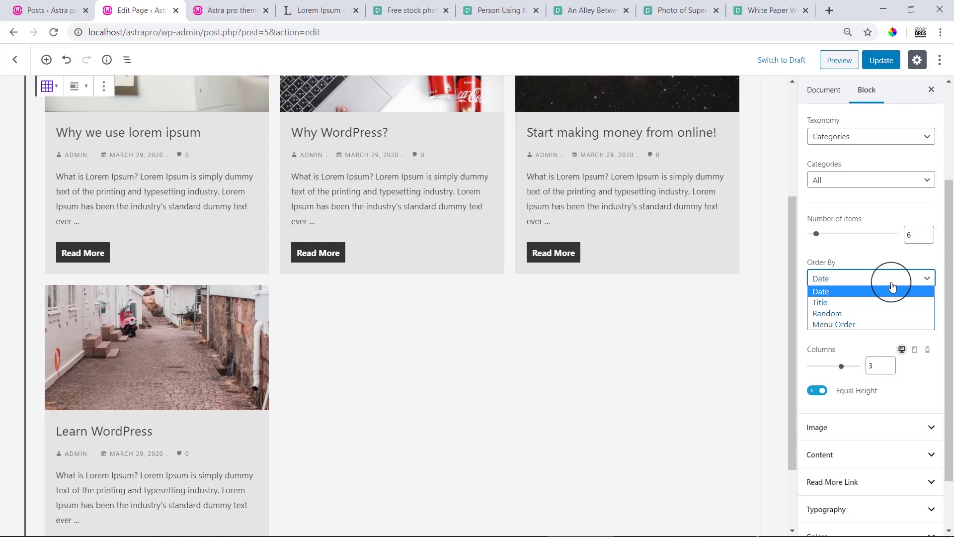
click(815, 302)
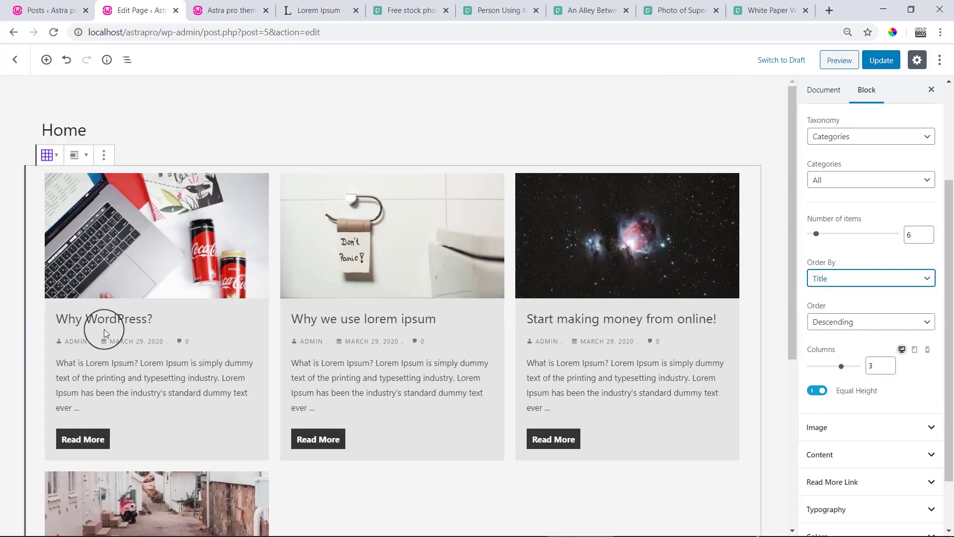
scroll(368, 352, down, 3)
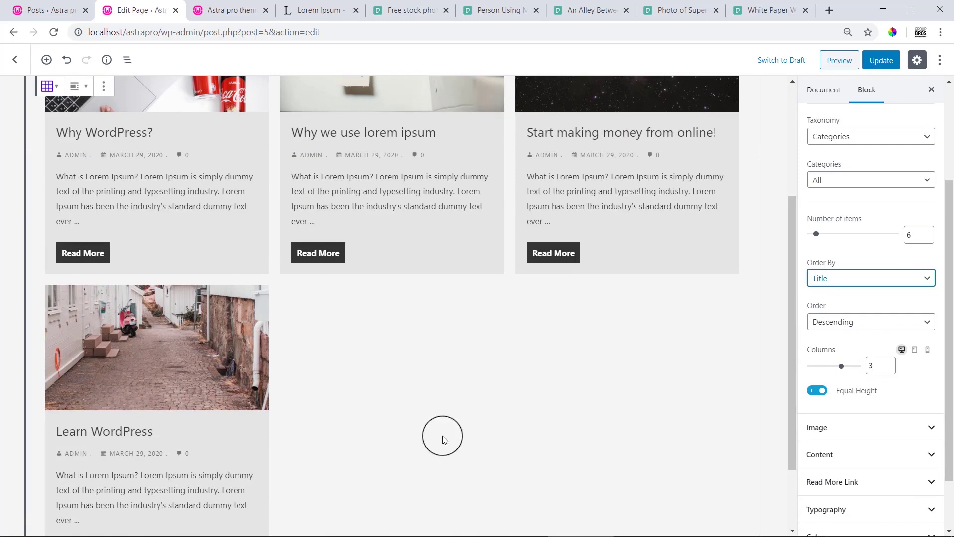
click(841, 323)
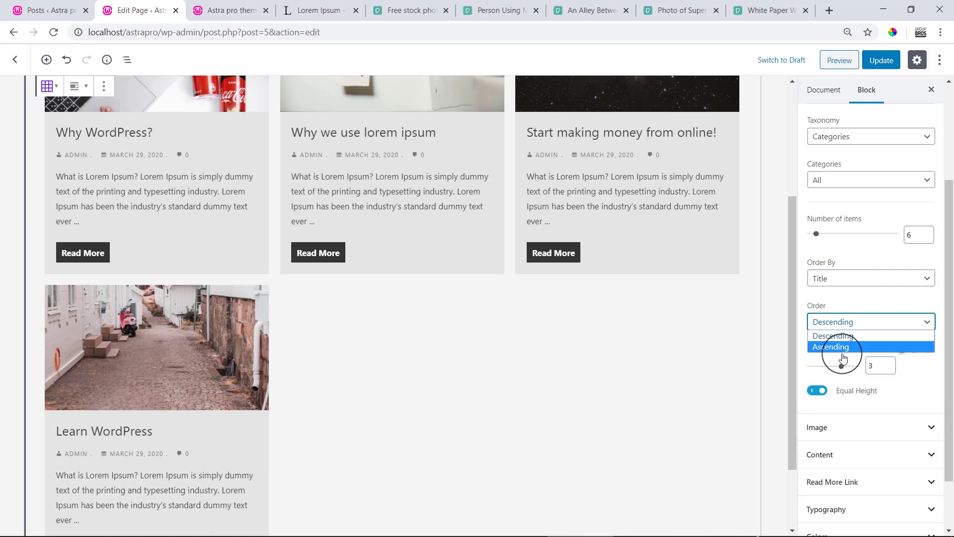
- Set the grid's Order By to Random and check the Order setting, keeping Descending
click(837, 277)
click(838, 279)
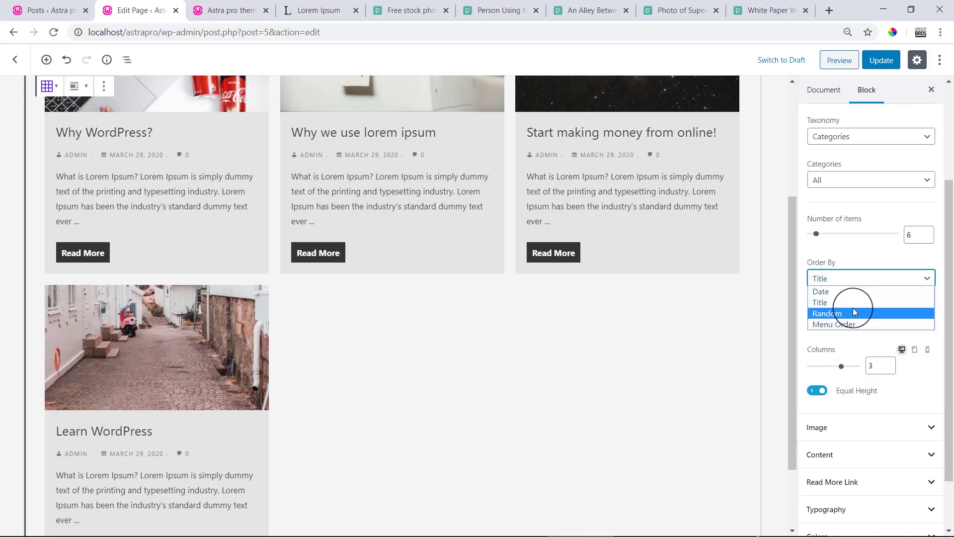
click(854, 313)
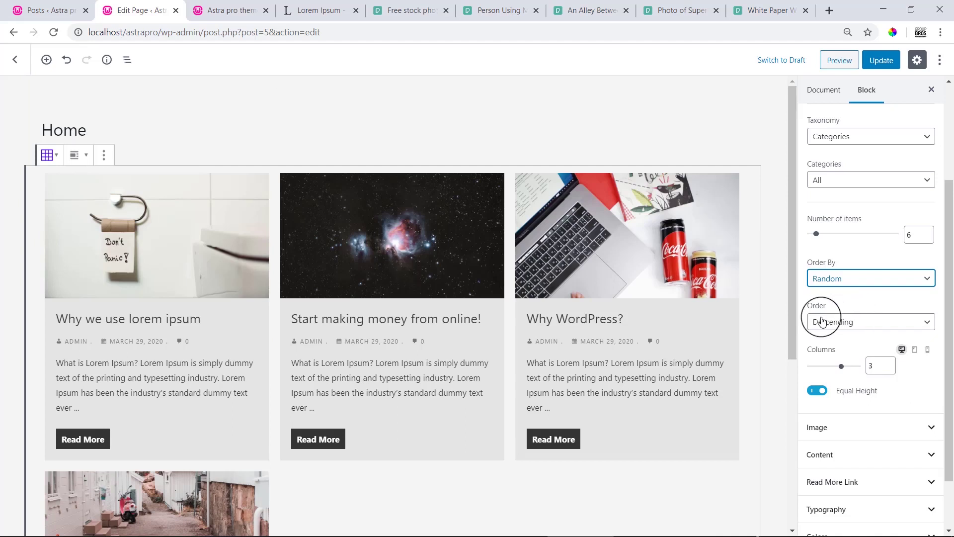
click(821, 320)
click(847, 325)
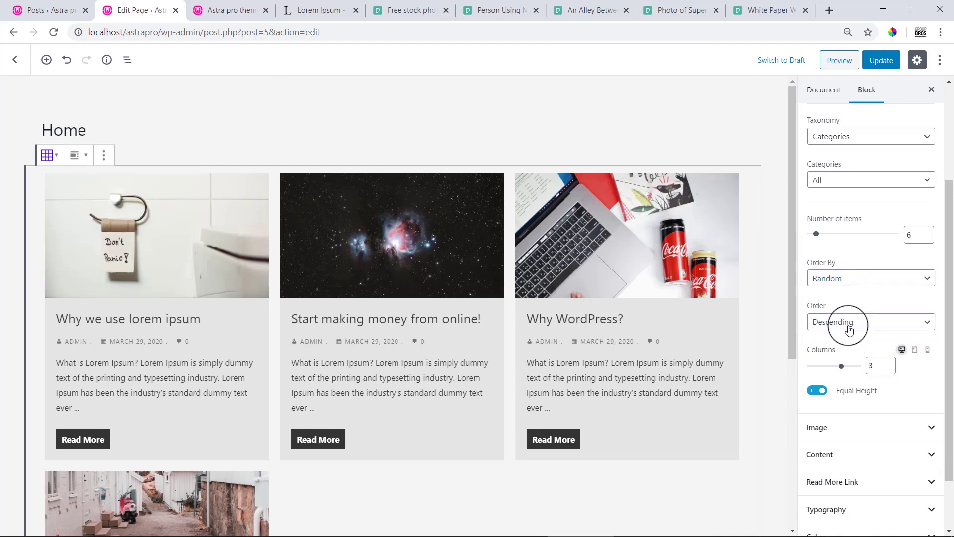
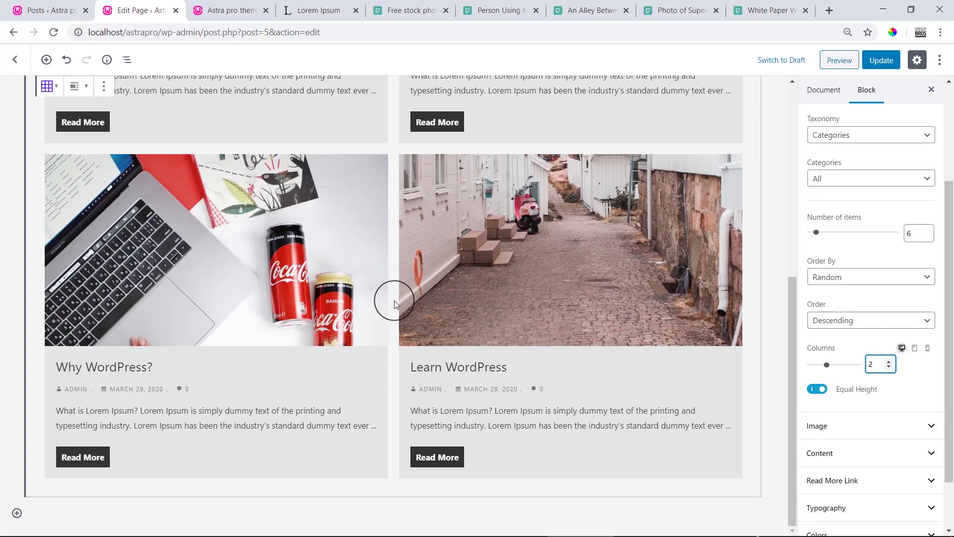
- Look over the two-column grid, expand the block's Image settings and collapse the General settings
scroll(395, 301, up, 7)
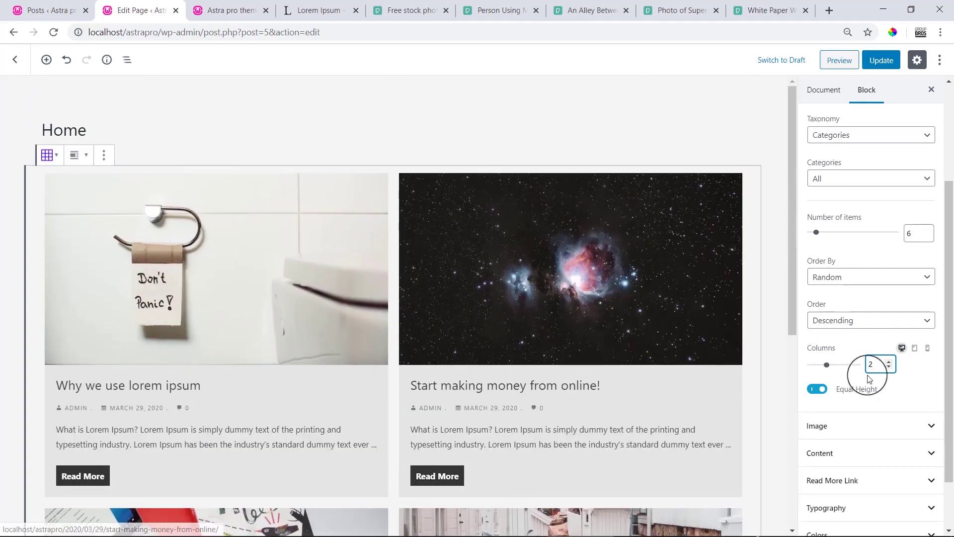
scroll(558, 366, down, 7)
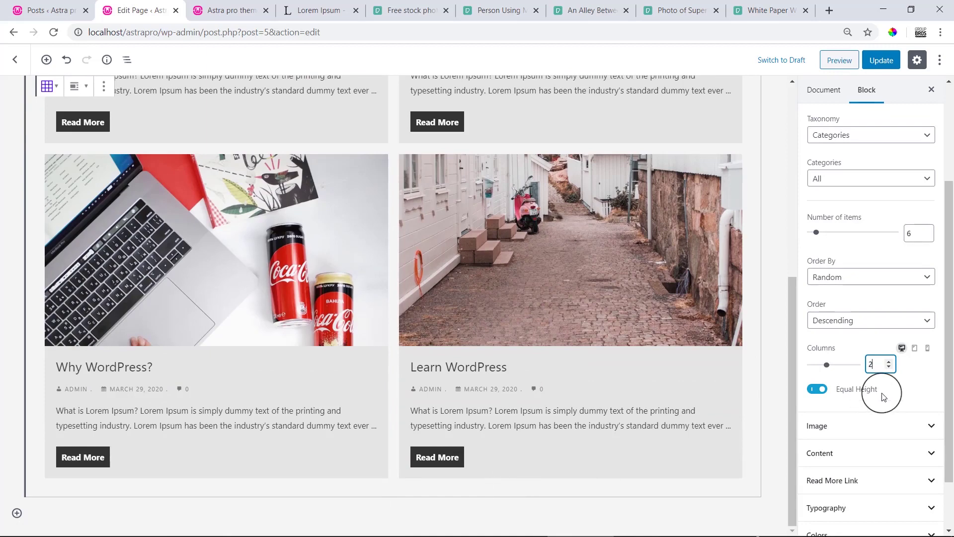
click(875, 427)
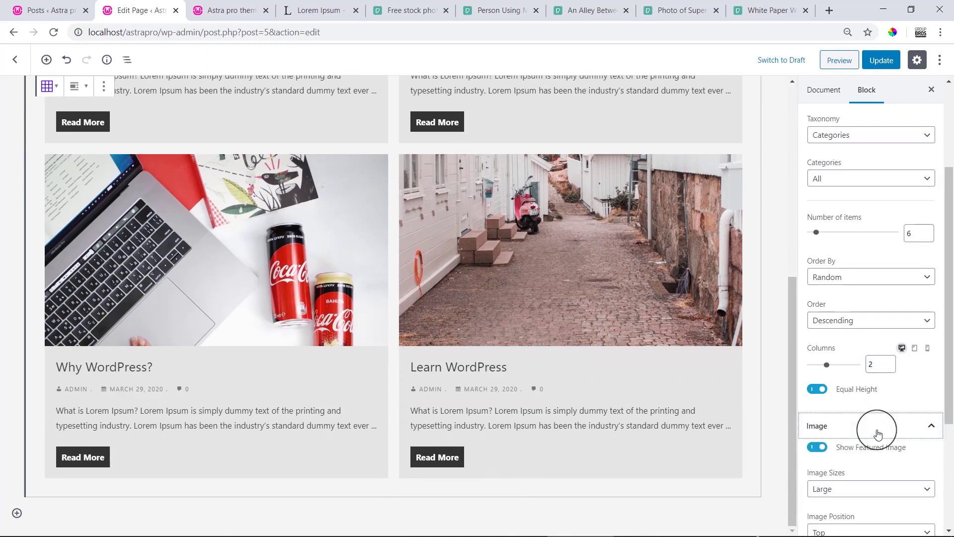
scroll(922, 209, up, 5)
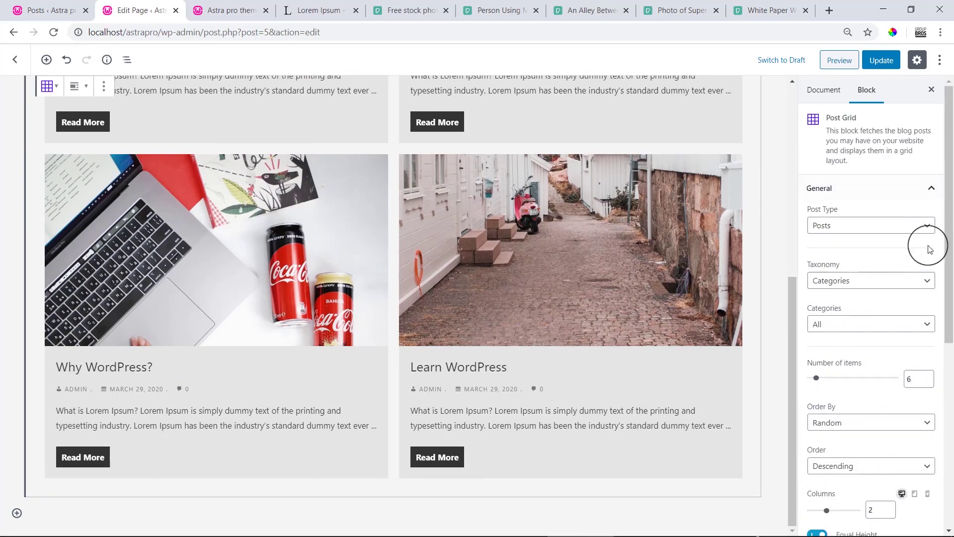
click(932, 184)
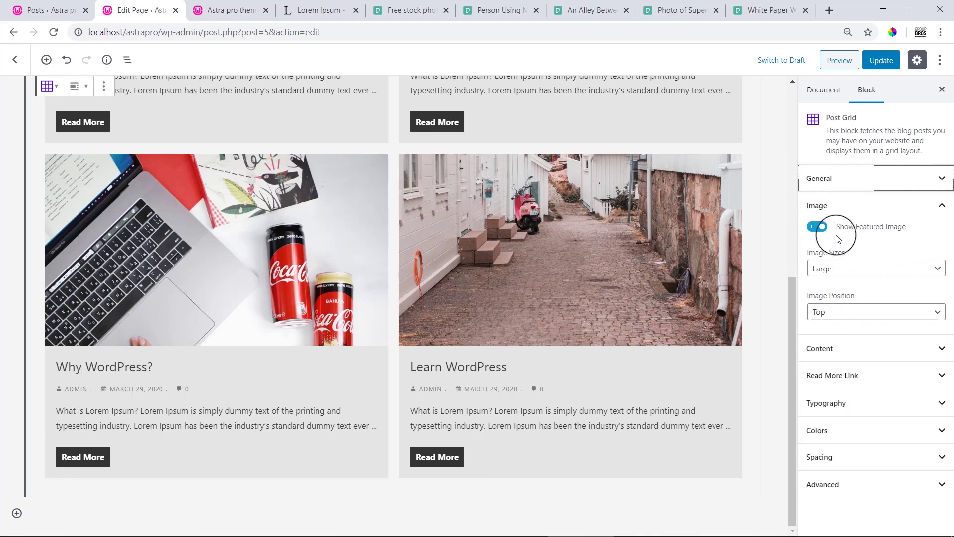
- Try hiding the posts' featured images in the grid, and show them again
click(817, 229)
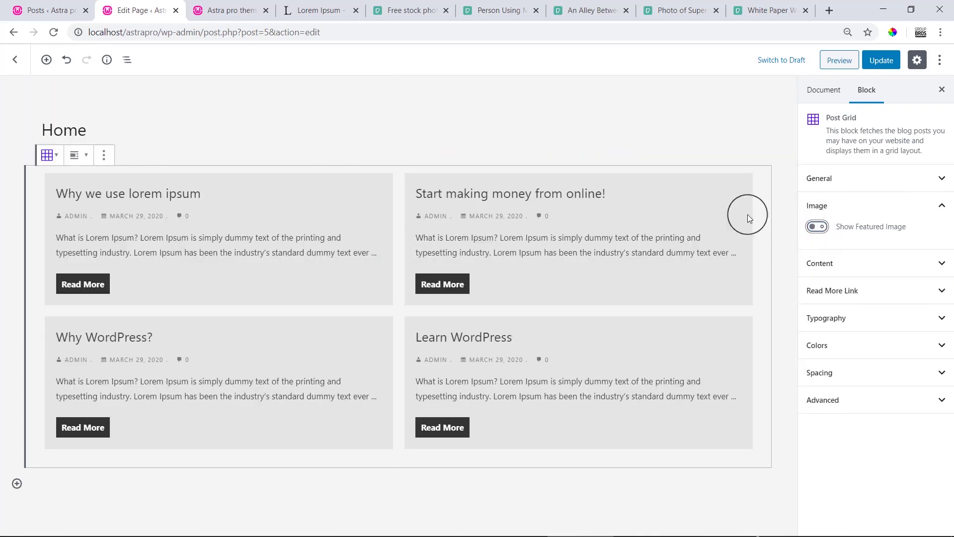
click(817, 228)
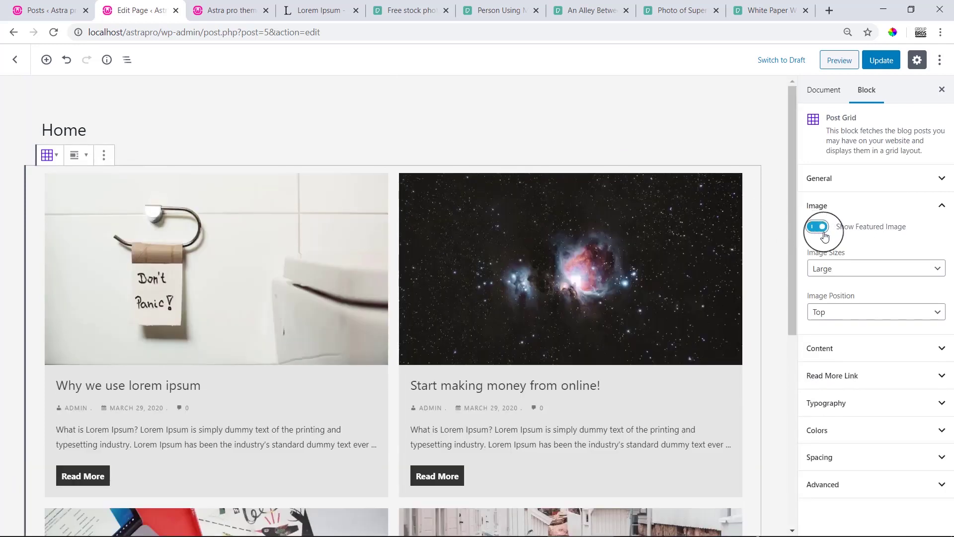
- Try the Full image size for the grid's featured images, and return it to Large
click(840, 267)
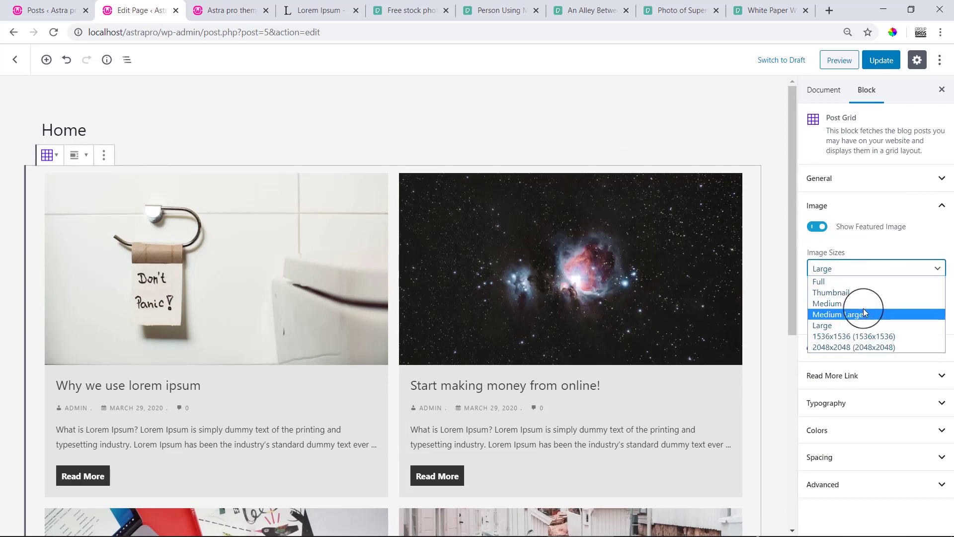
click(859, 281)
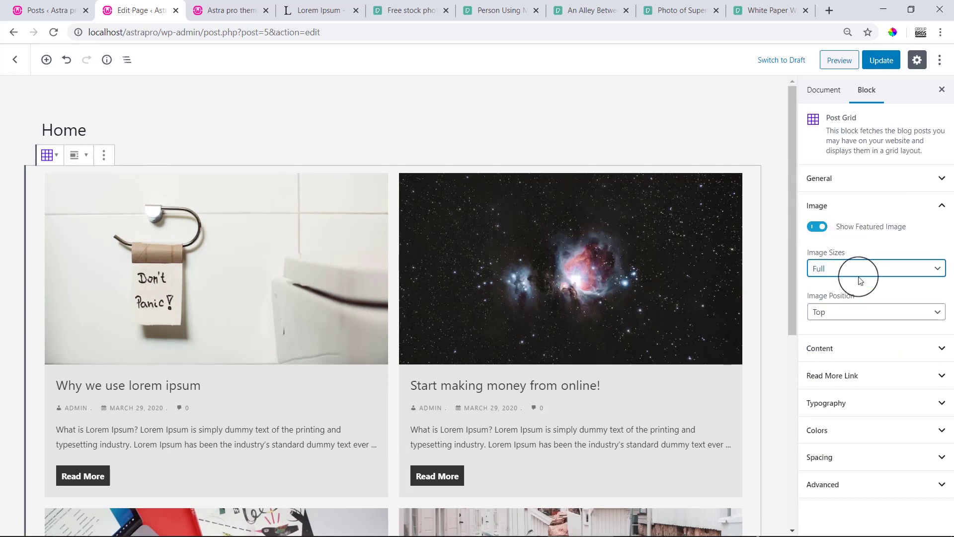
click(860, 269)
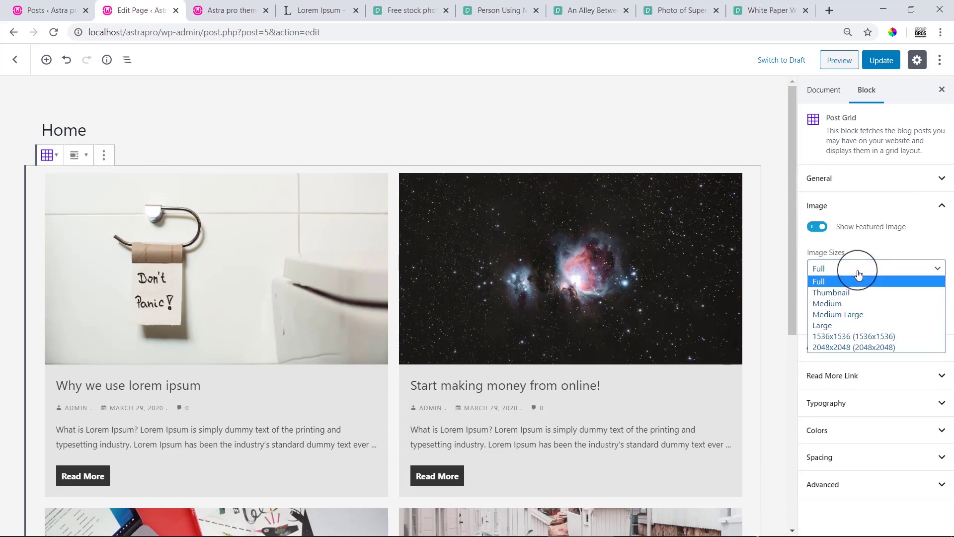
click(843, 326)
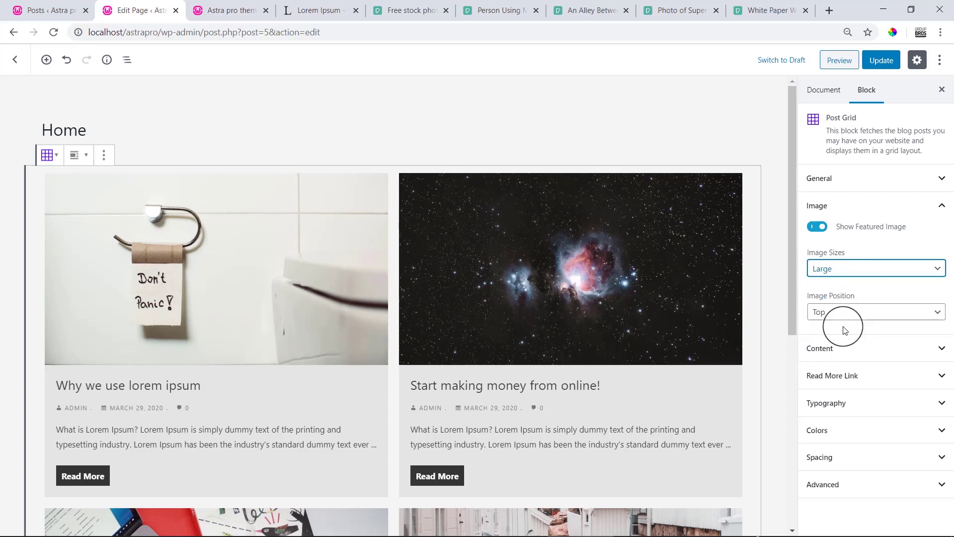
- Try the Background image position for the grid, with a black and a light grey overlay colour
click(840, 314)
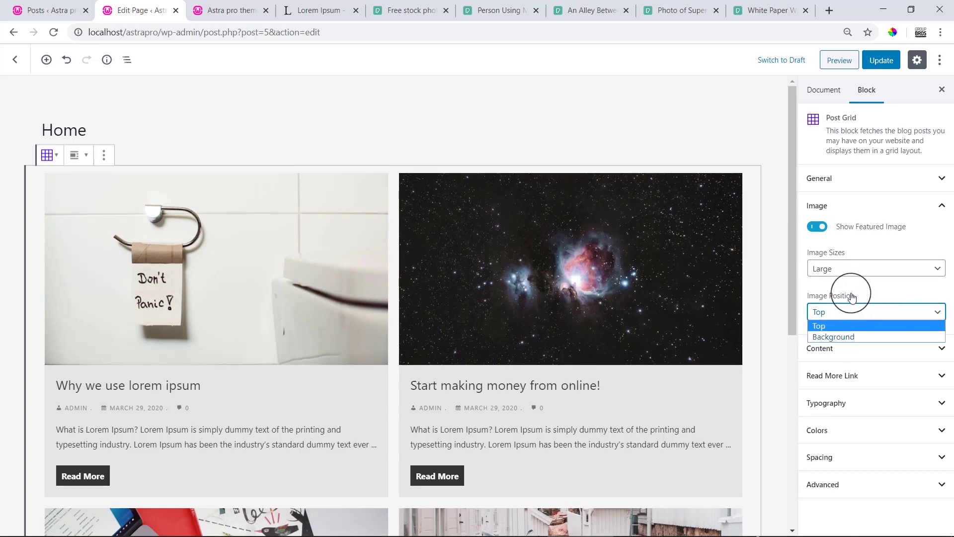
click(849, 337)
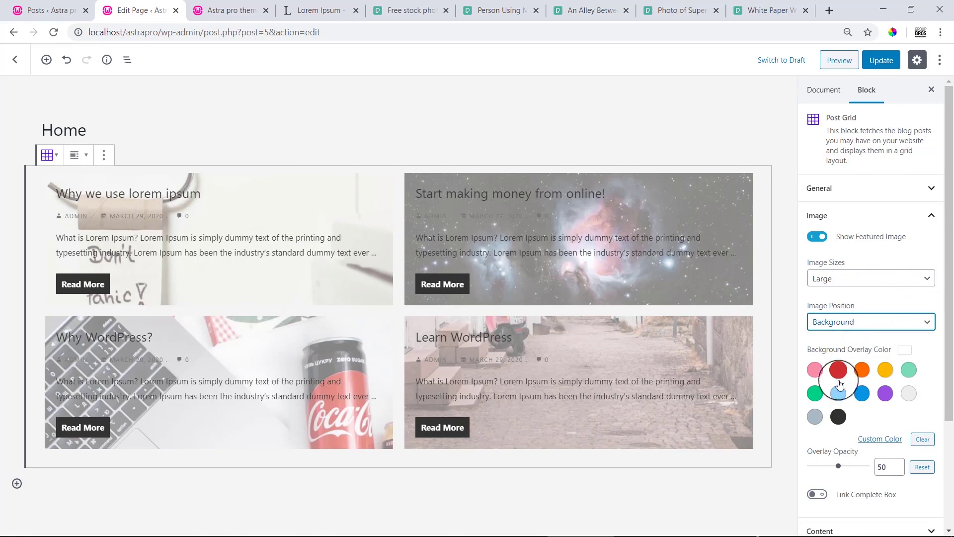
mouse_move(840, 466)
mouse_down()
mouse_move(851, 467)
mouse_move(829, 466)
mouse_move(858, 467)
mouse_move(829, 468)
mouse_move(838, 466)
mouse_up()
click(838, 416)
click(838, 416)
click(906, 394)
- Review the Image Sizes choices, keeping Large, and set the Image Position back to Top
click(846, 286)
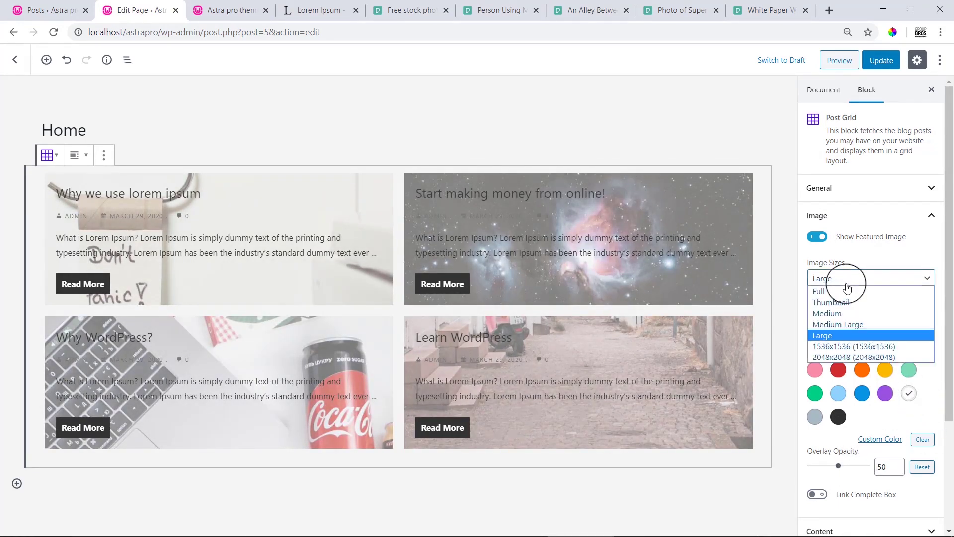
click(846, 284)
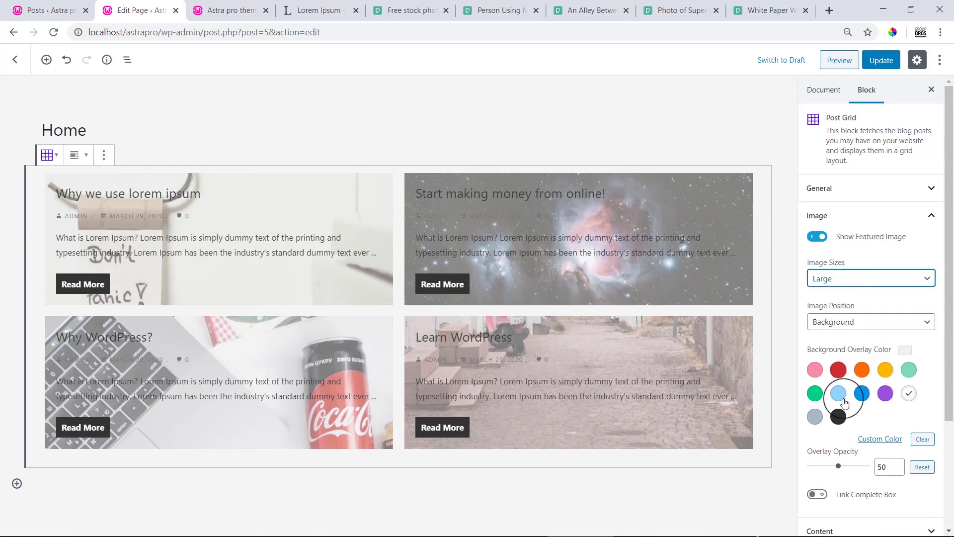
scroll(867, 465, down, 3)
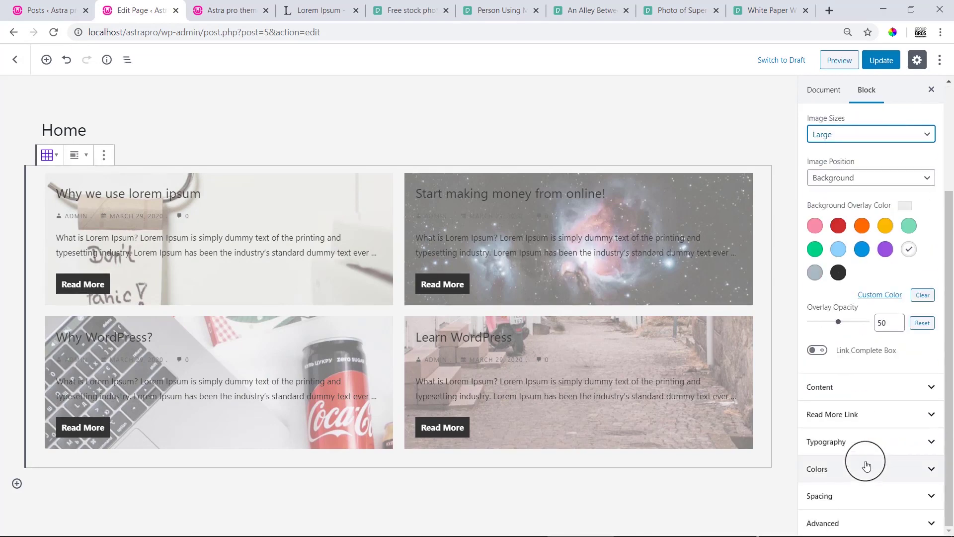
scroll(867, 462, up, 3)
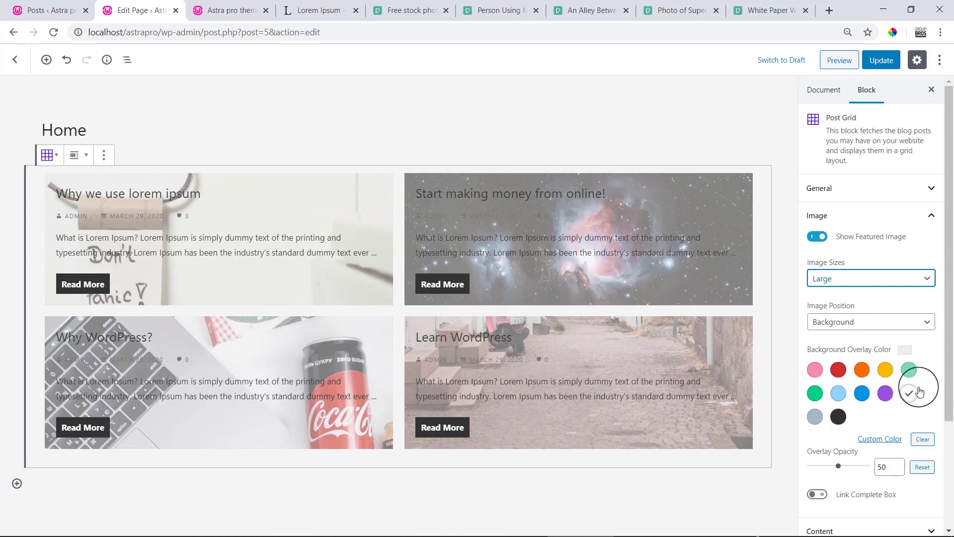
click(848, 319)
click(845, 338)
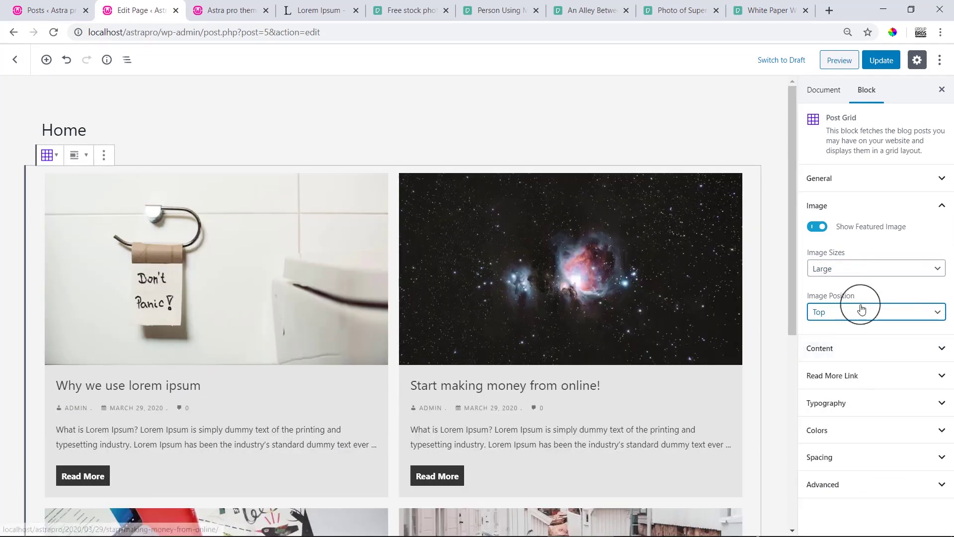
- Switch from the block's Image settings to its Content settings and try showing the posts' taxonomy, hiding it again
click(943, 208)
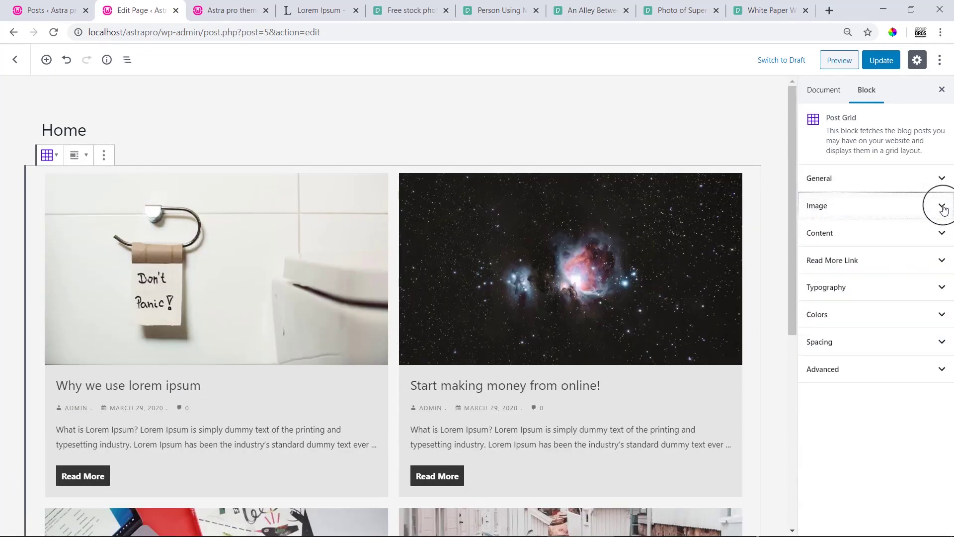
click(921, 235)
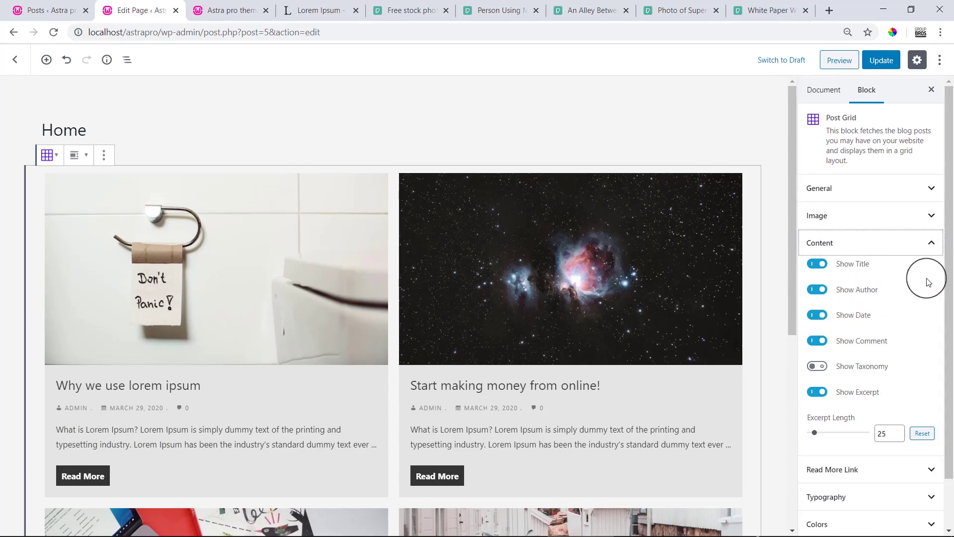
drag(950, 272, 953, 298)
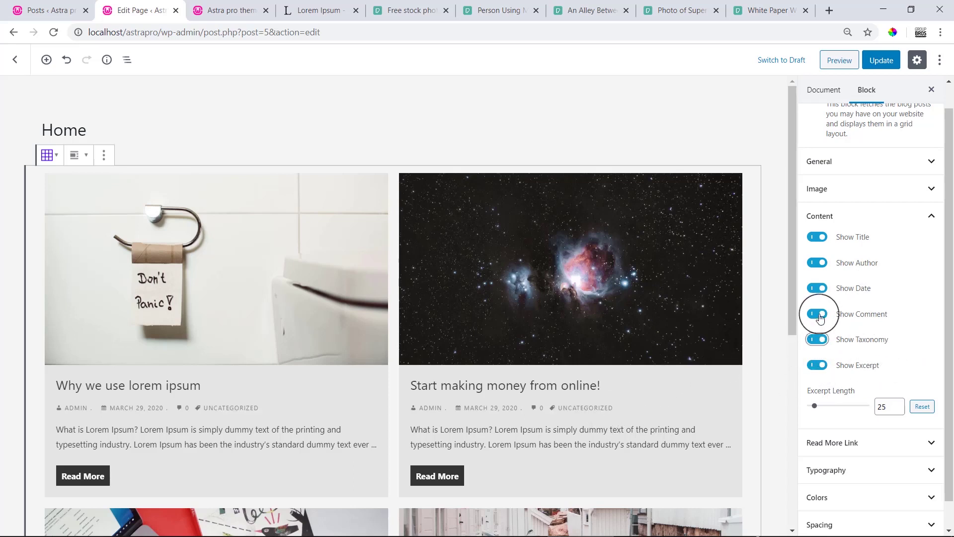
click(818, 342)
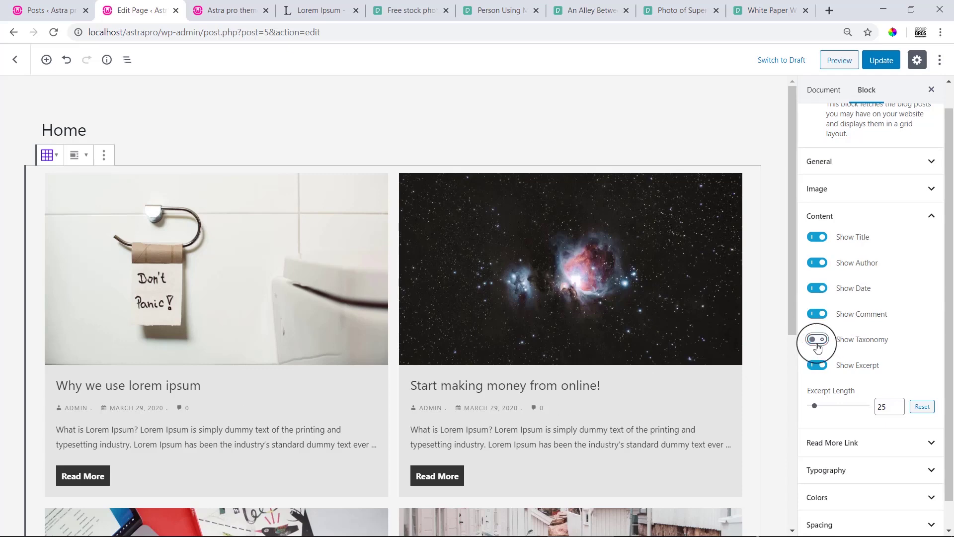
- Try excerpt lengths of 35 and 55 for the grid's posts, settle on 45 and collapse the Content settings
scroll(945, 339, down, 1)
scroll(464, 385, down, 3)
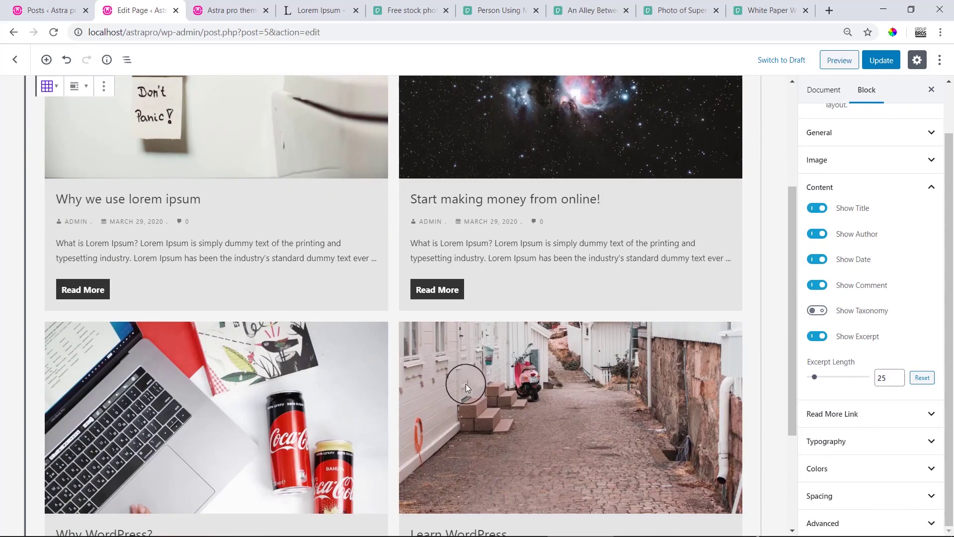
click(884, 379)
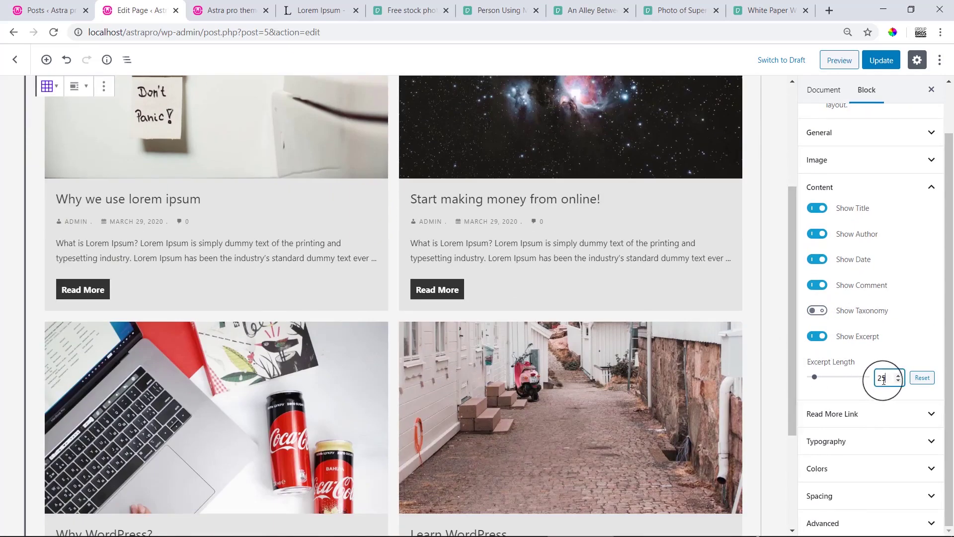
drag(883, 379, 876, 383)
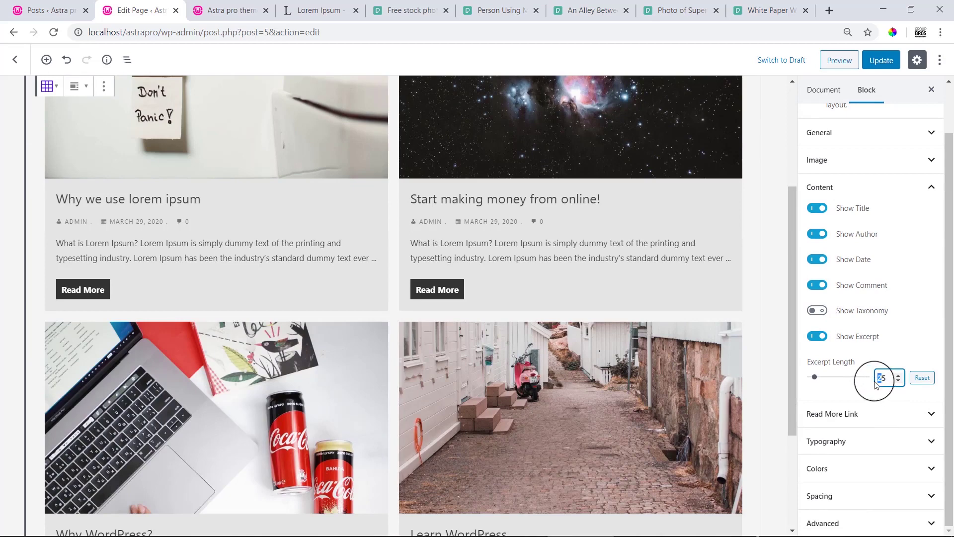
text(3)
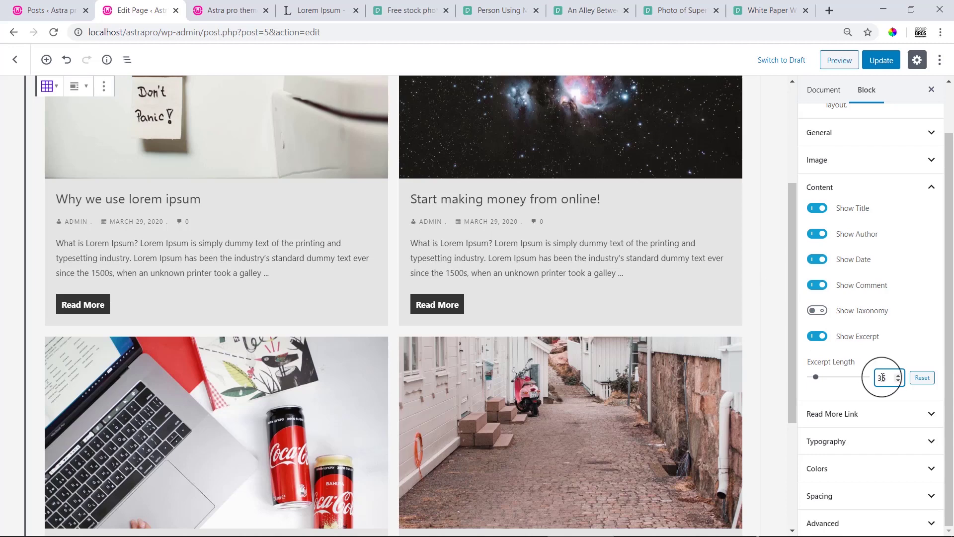
drag(883, 378, 877, 378)
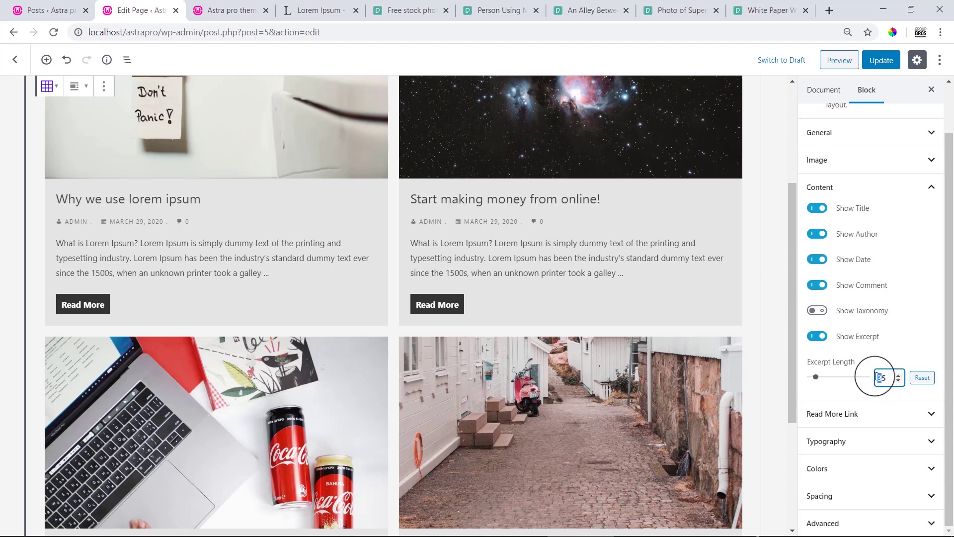
text(5)
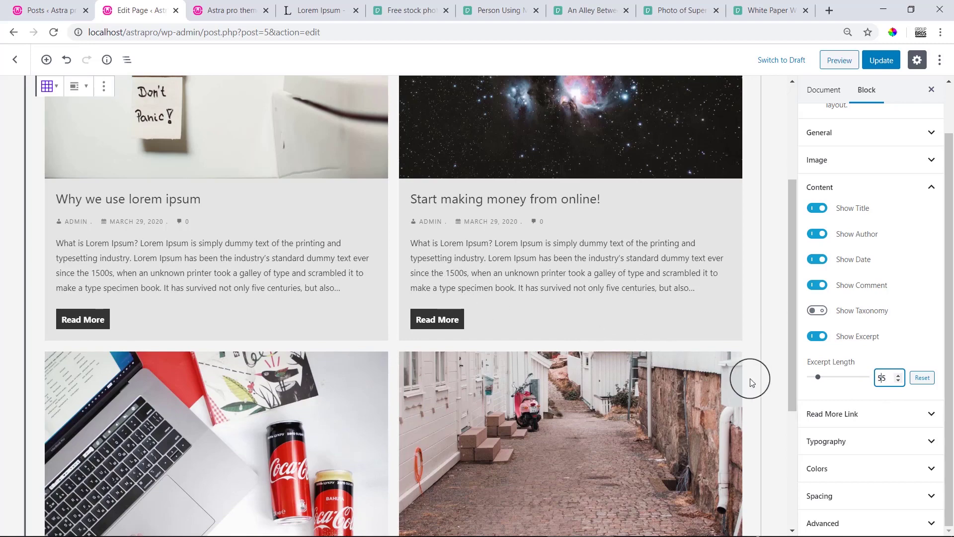
key(BackSpace)
text(4)
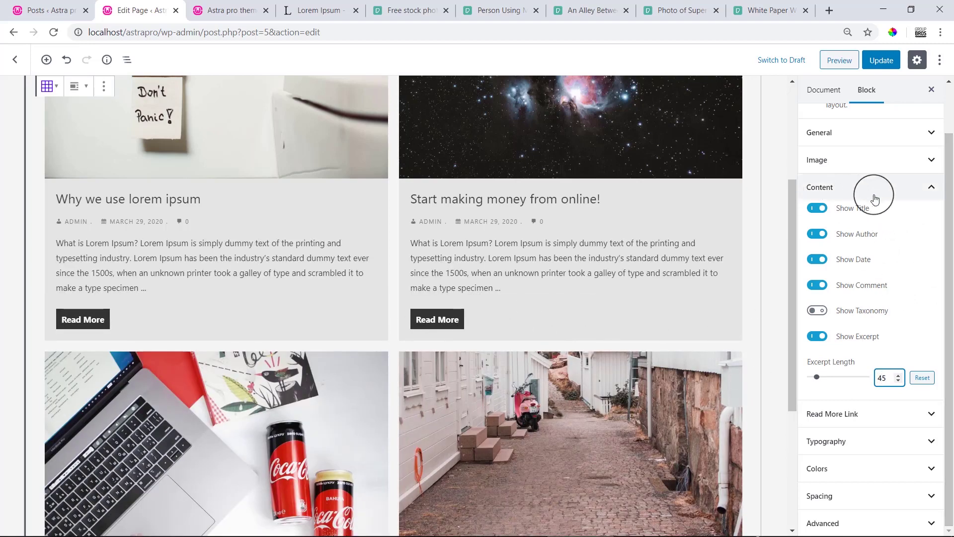
click(930, 199)
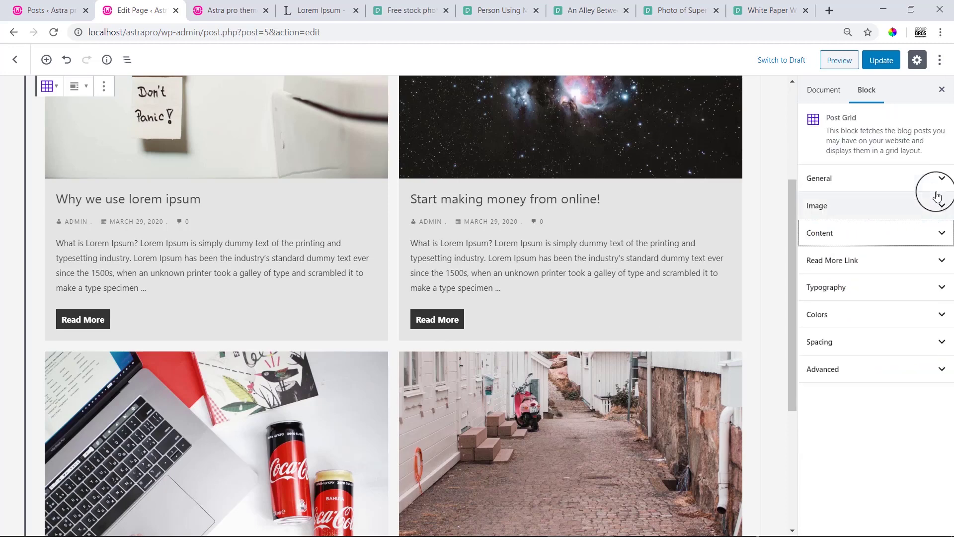
- Expand the Read More Link settings and try hiding the link and opening links in a new tab, restoring both options
click(942, 264)
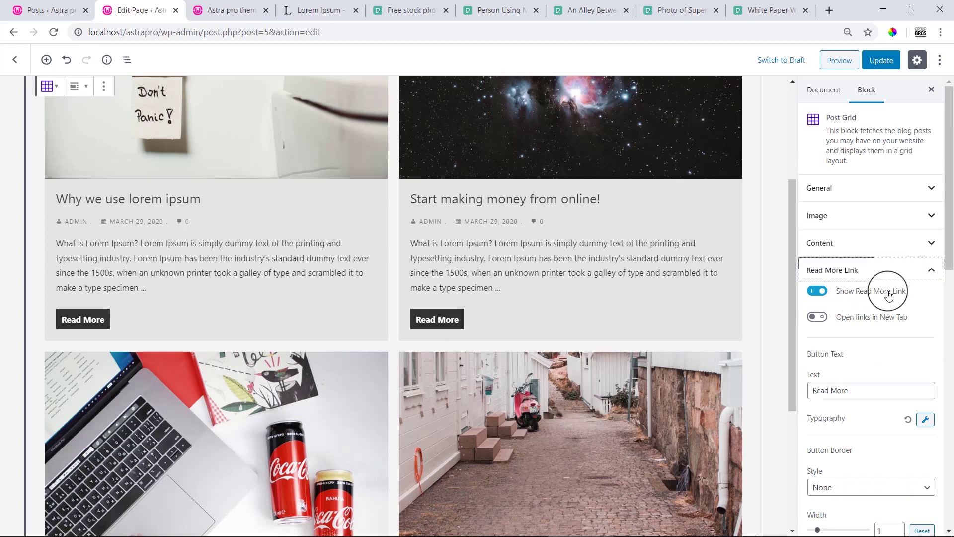
click(818, 293)
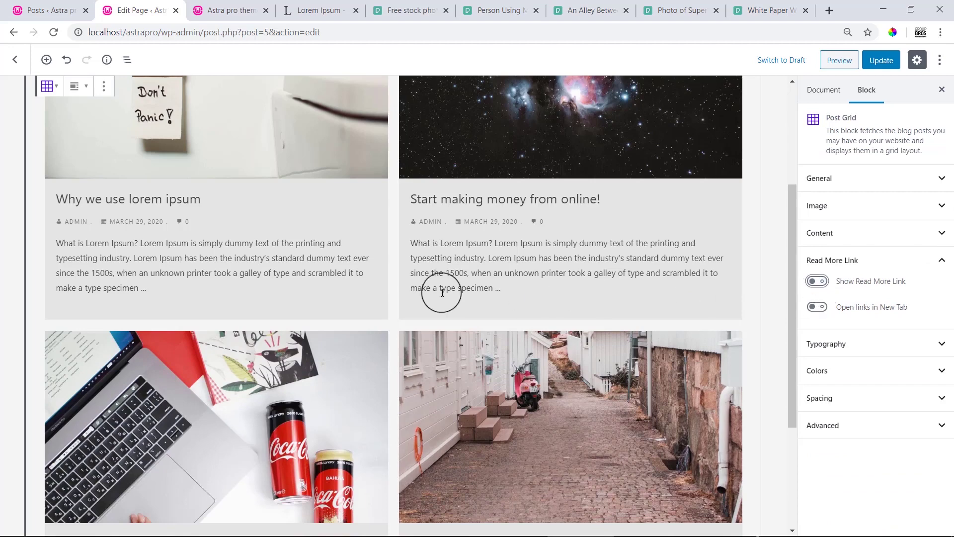
click(817, 282)
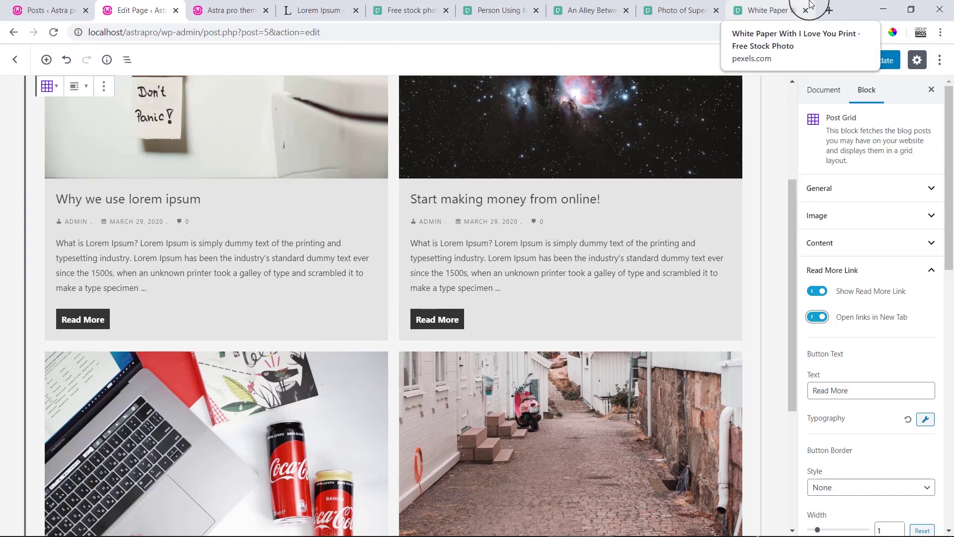
click(611, 306)
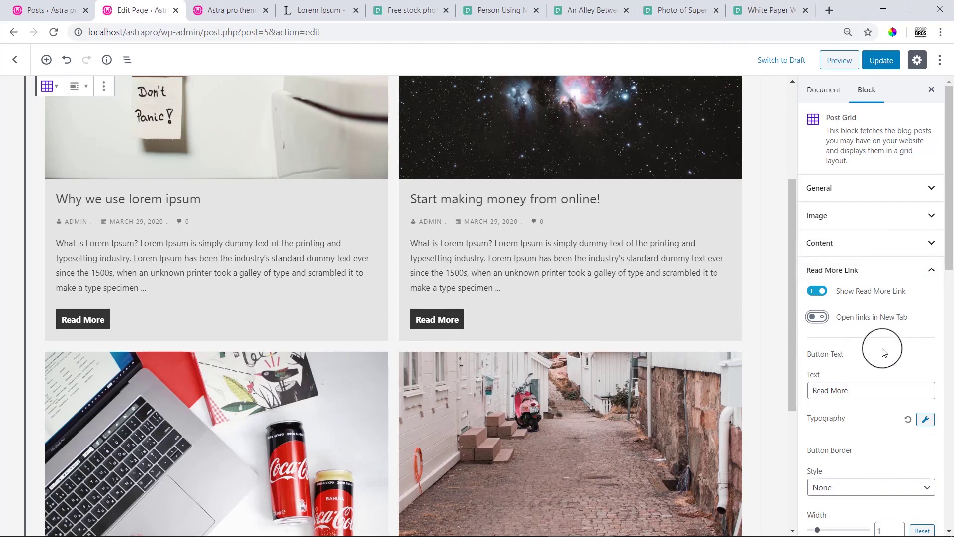
- Try the Bengali text "আরও পড়ুন" on the grid's Read More buttons
drag(941, 239, 945, 292)
triple_click(833, 257)
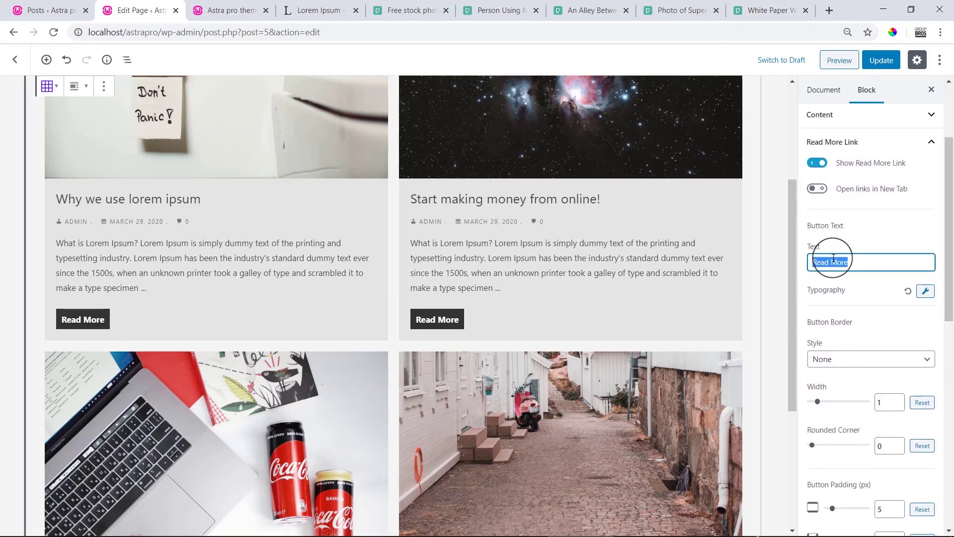
text(arO pRu)
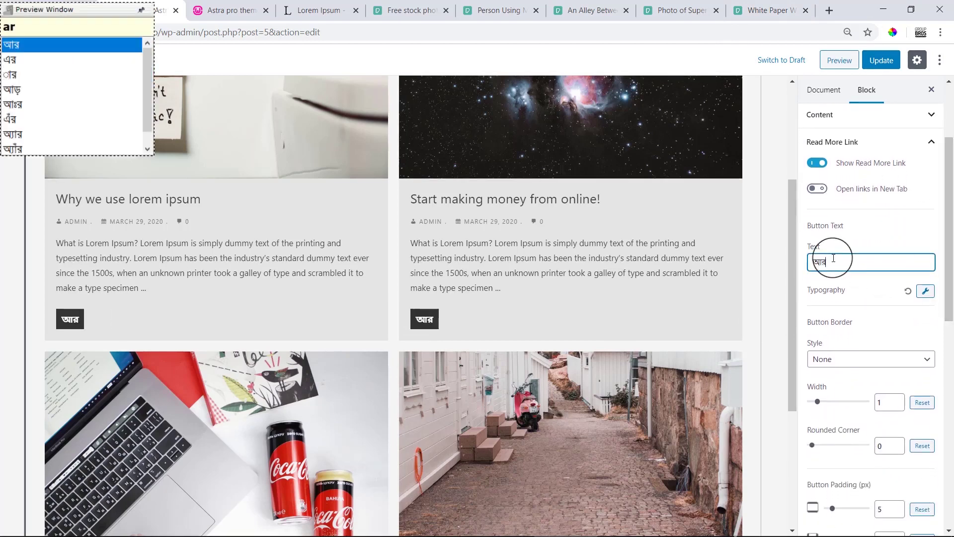
text(n)
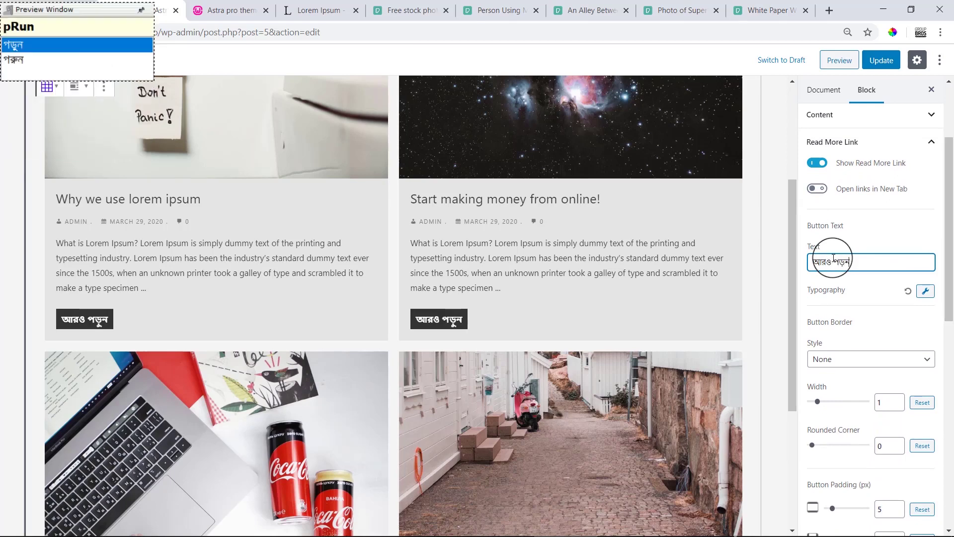
- Replace the Bengali button text with "Read more..."
key(BackSpace)
key(BackSpace)
key(BackSpace)
key(BackSpace)
key(BackSpace)
key(BackSpace)
key(BackSpace)
key(BackSpace)
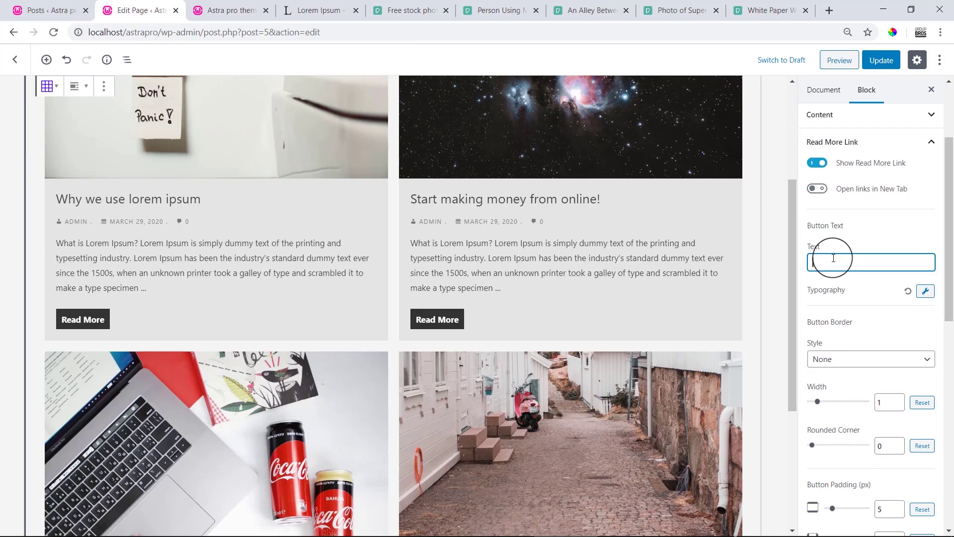
text(Read more...)
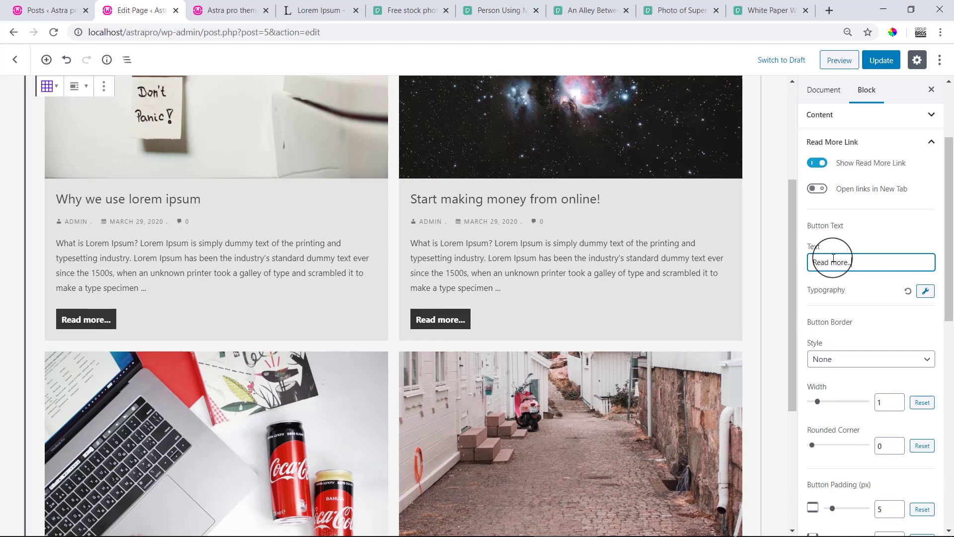
click(853, 305)
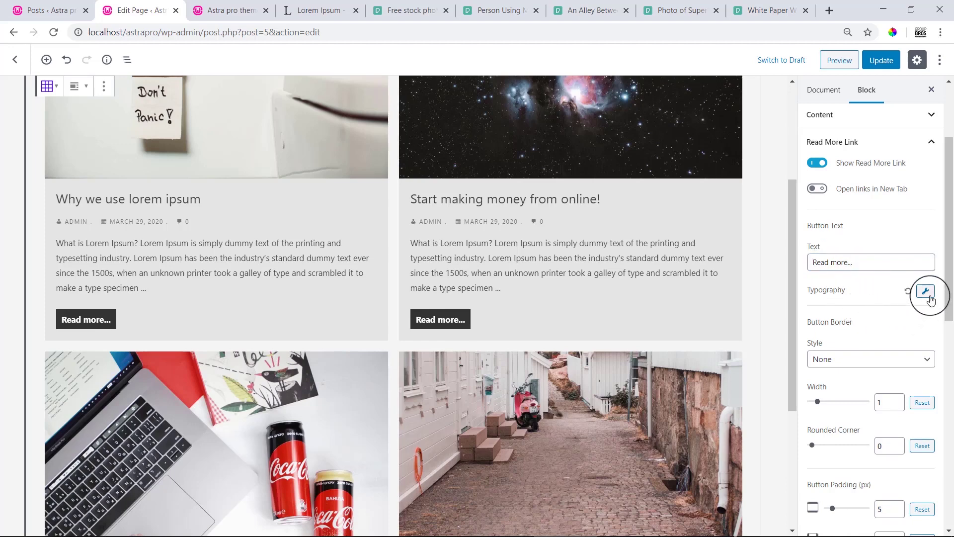
- Try the Solid, Dashed and Dotted border styles on the Read More buttons and restore the style to None
drag(811, 322, 851, 321)
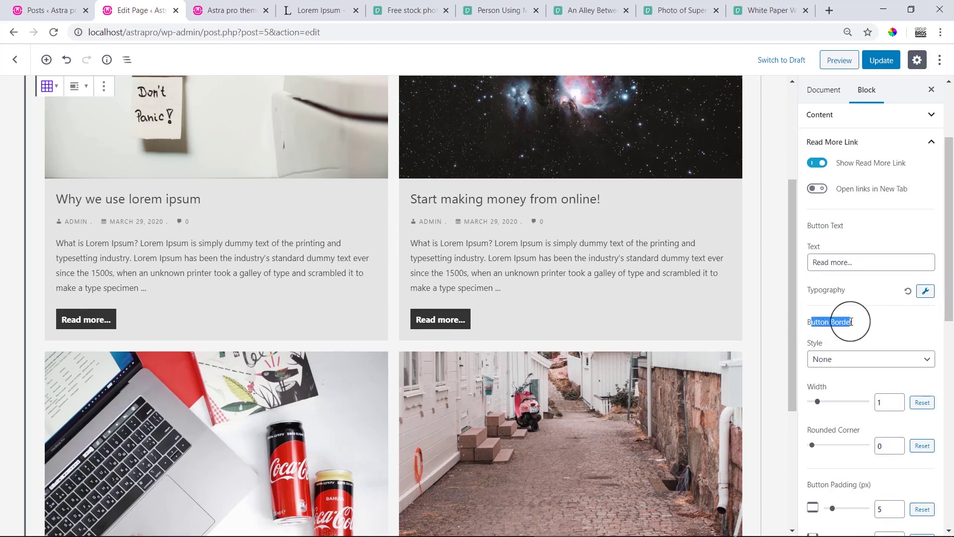
click(843, 359)
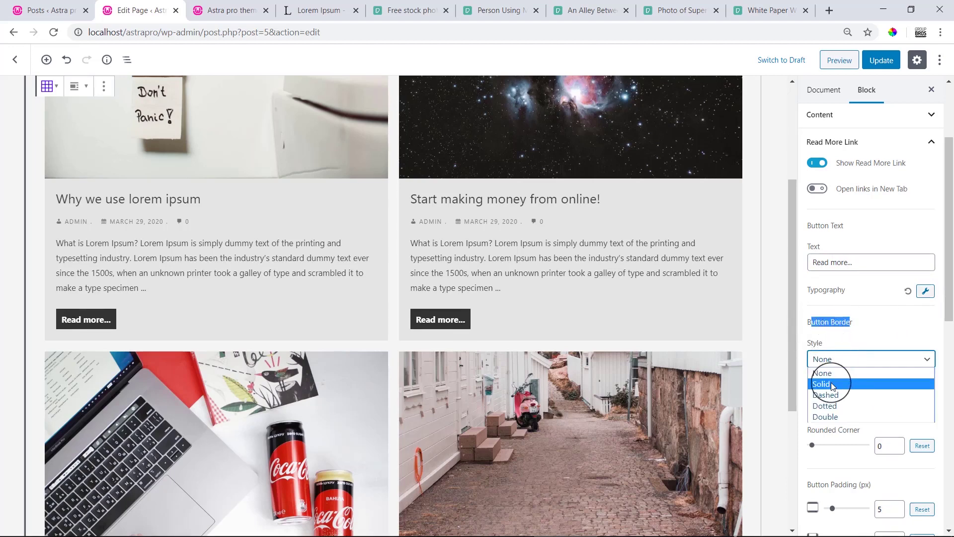
click(831, 382)
click(836, 360)
click(841, 394)
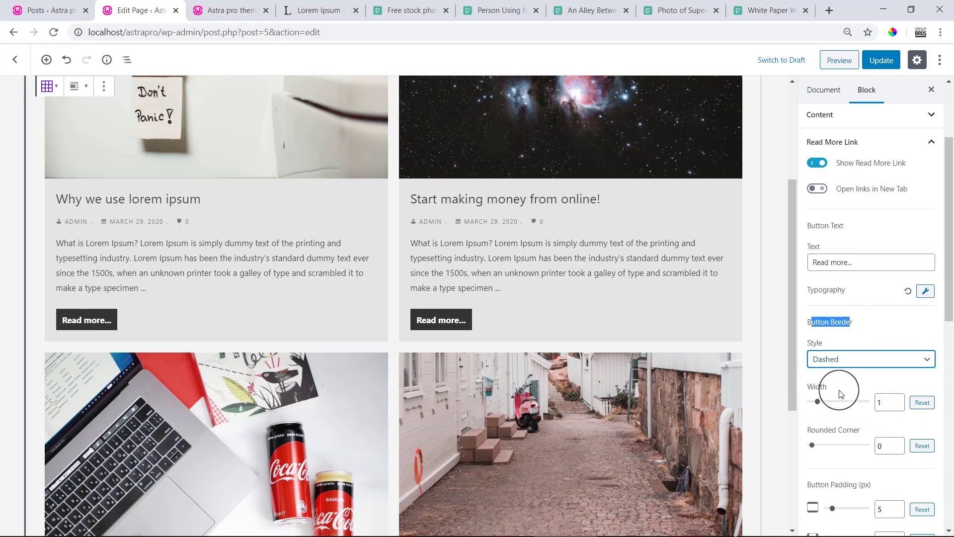
click(841, 365)
click(847, 407)
click(838, 360)
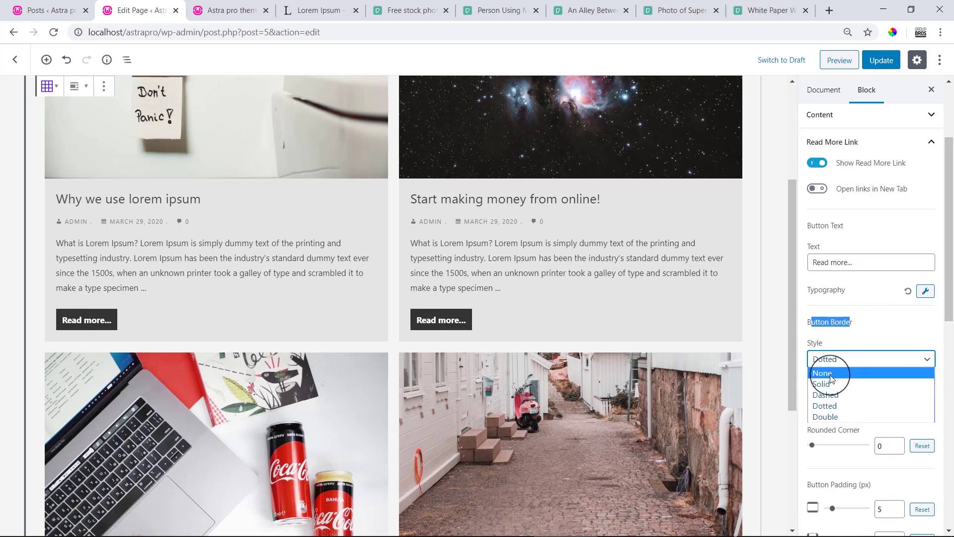
click(824, 373)
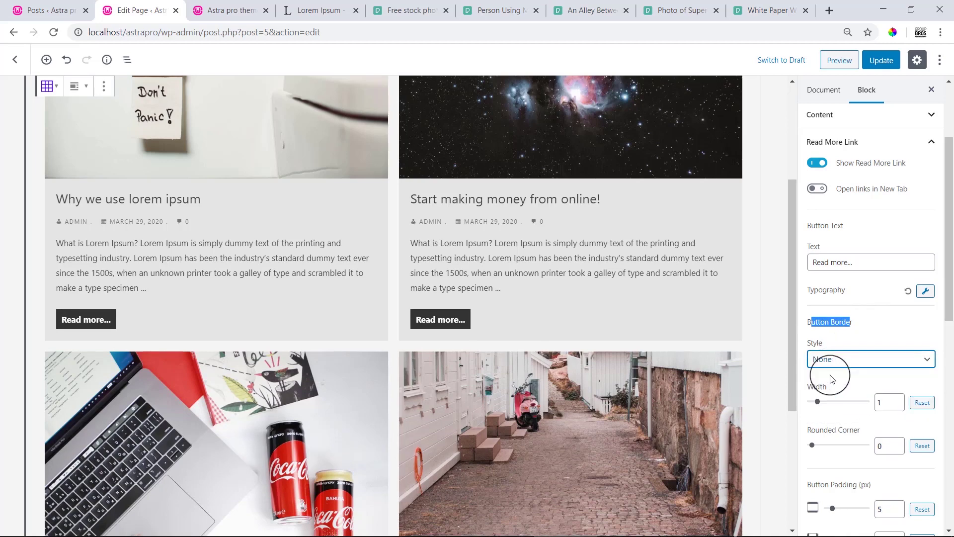
click(837, 361)
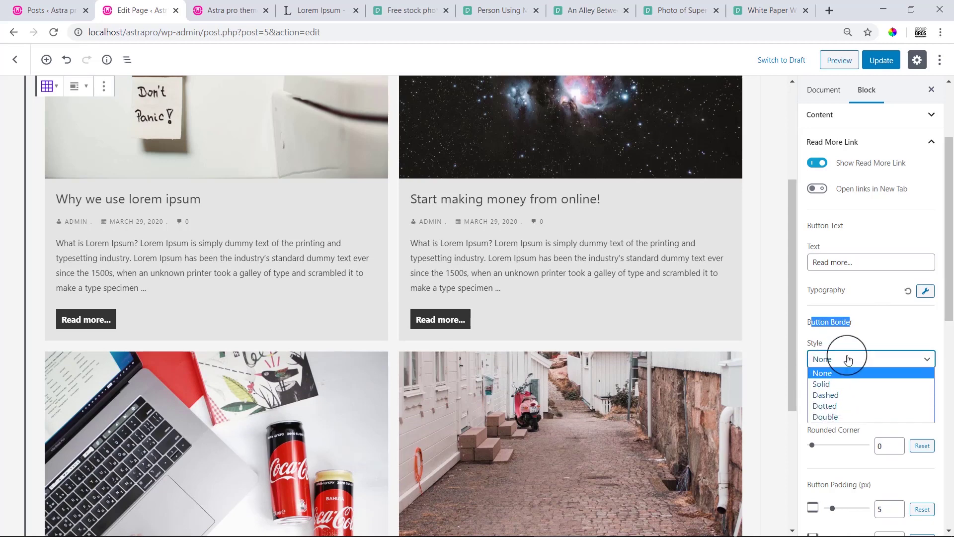
click(865, 338)
- Give the Read More buttons a Solid border style and a red border color
drag(949, 268, 952, 320)
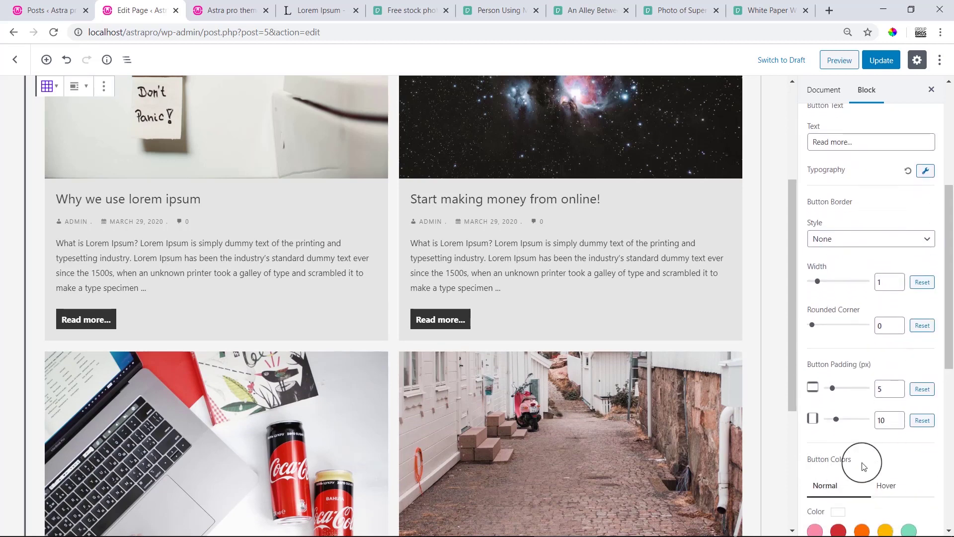
click(860, 243)
click(856, 263)
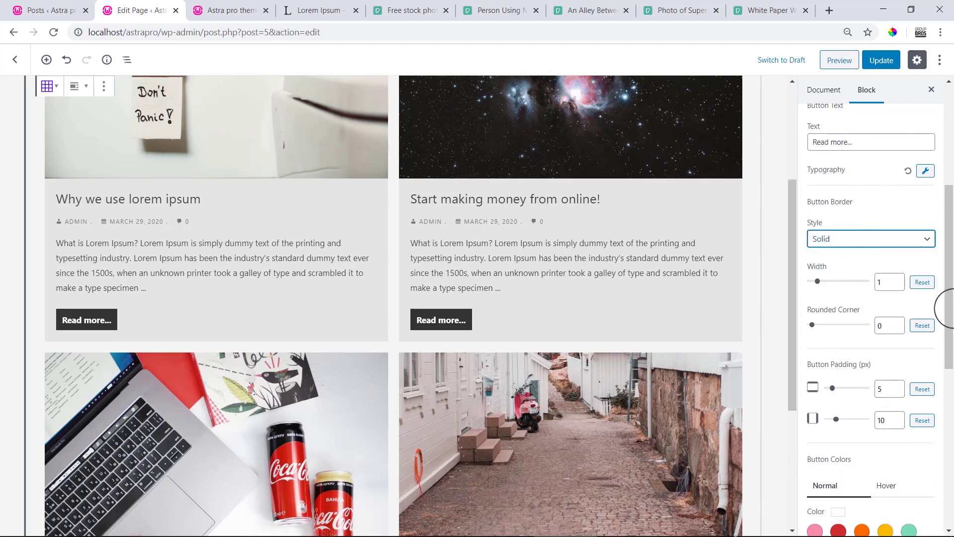
drag(951, 308, 951, 423)
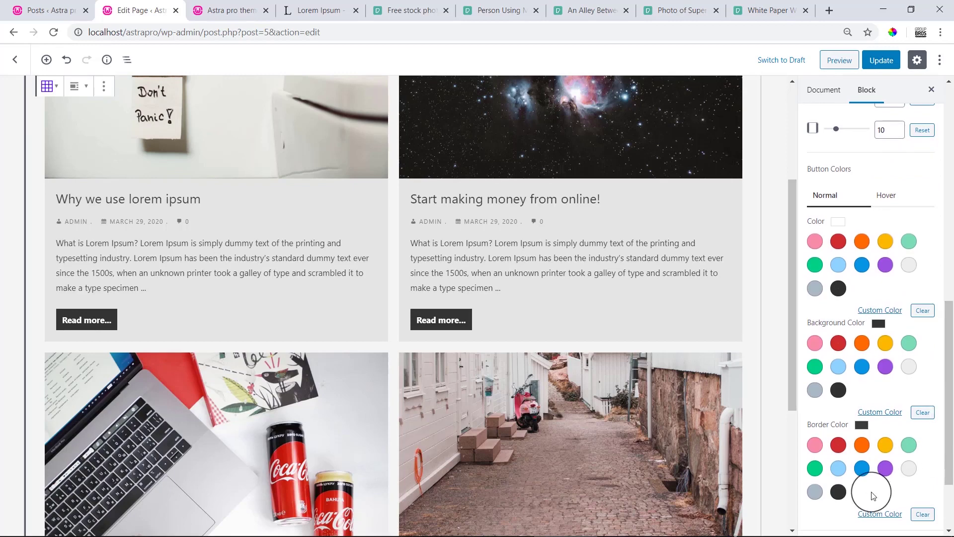
click(839, 445)
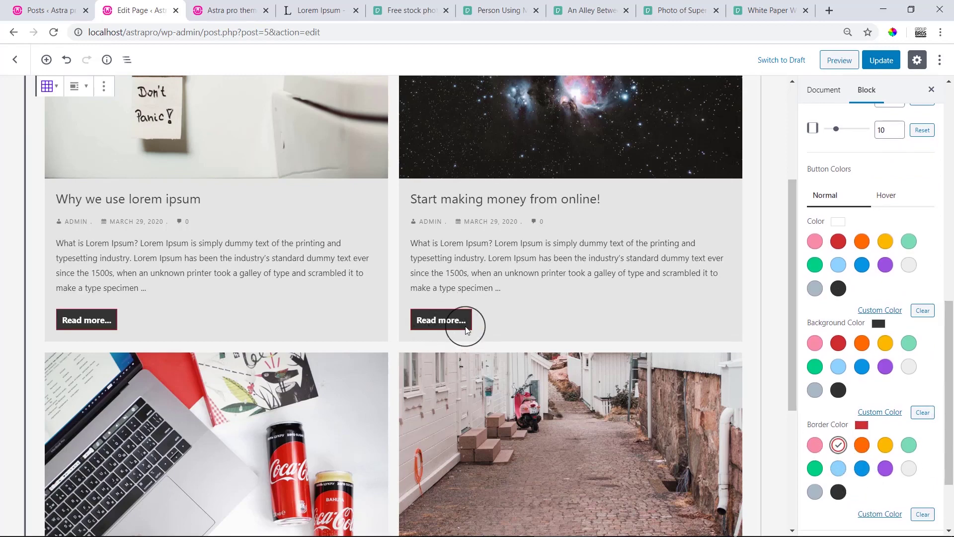
- Set the Read More button border width to 8
scroll(899, 315, up, 4)
scroll(771, 249, up, 4)
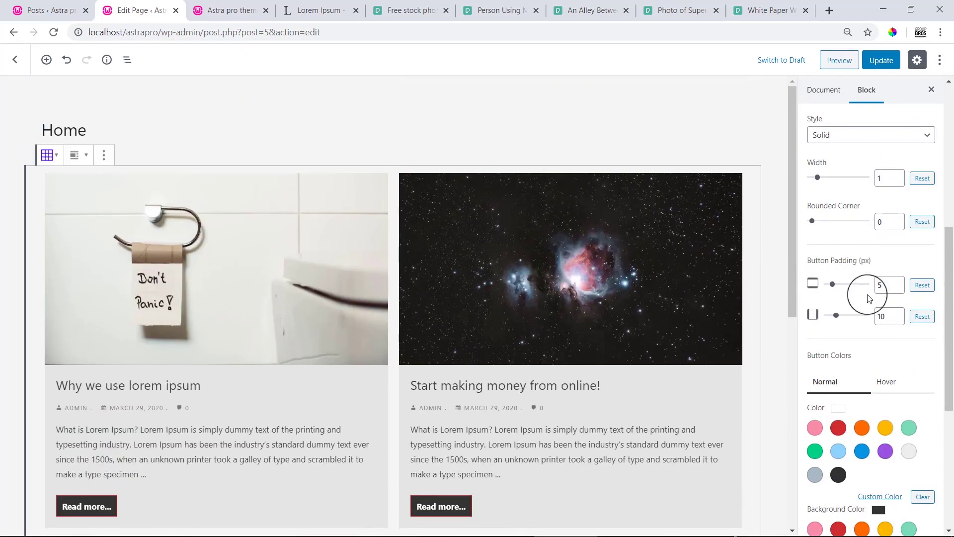
scroll(641, 333, down, 6)
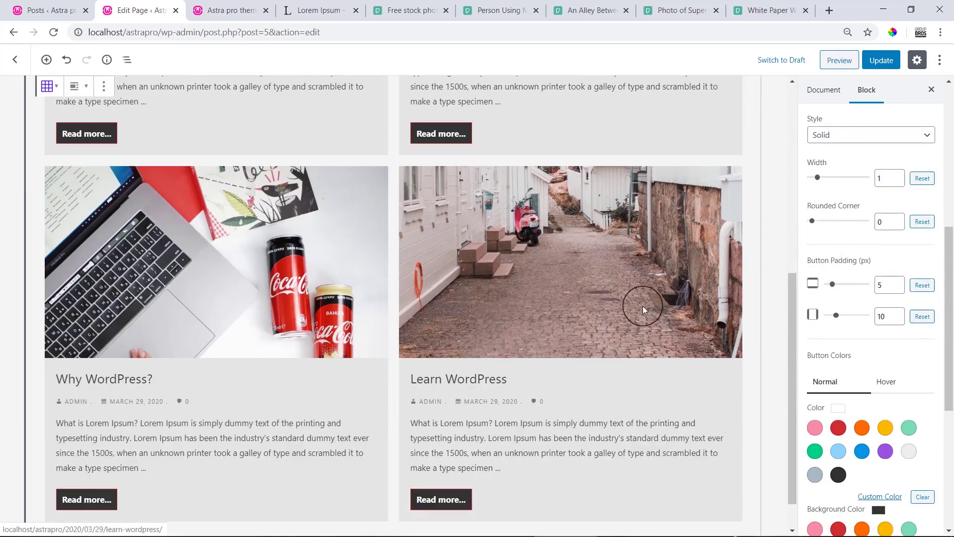
scroll(643, 306, up, 3)
drag(818, 178, 853, 180)
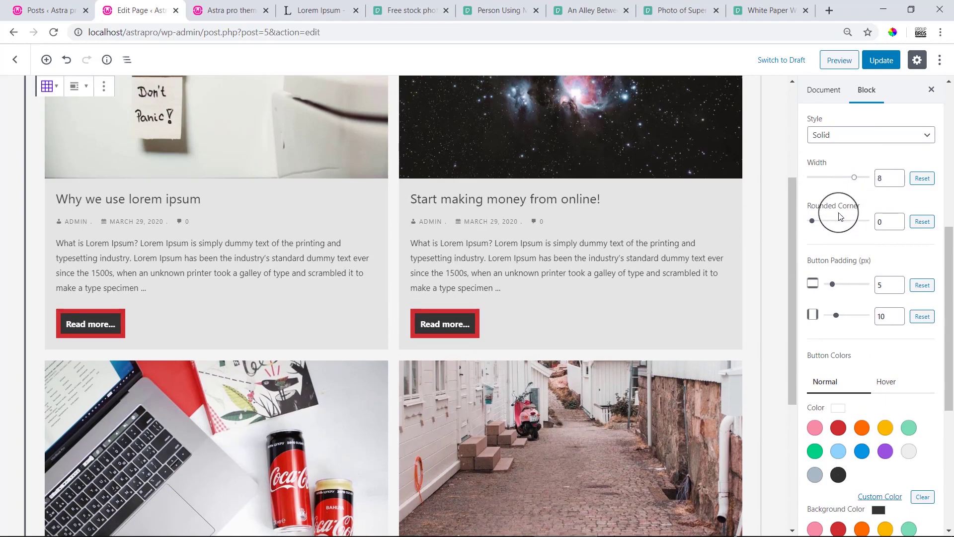
- Set the Read More button border style back to None
scroll(852, 199, up, 3)
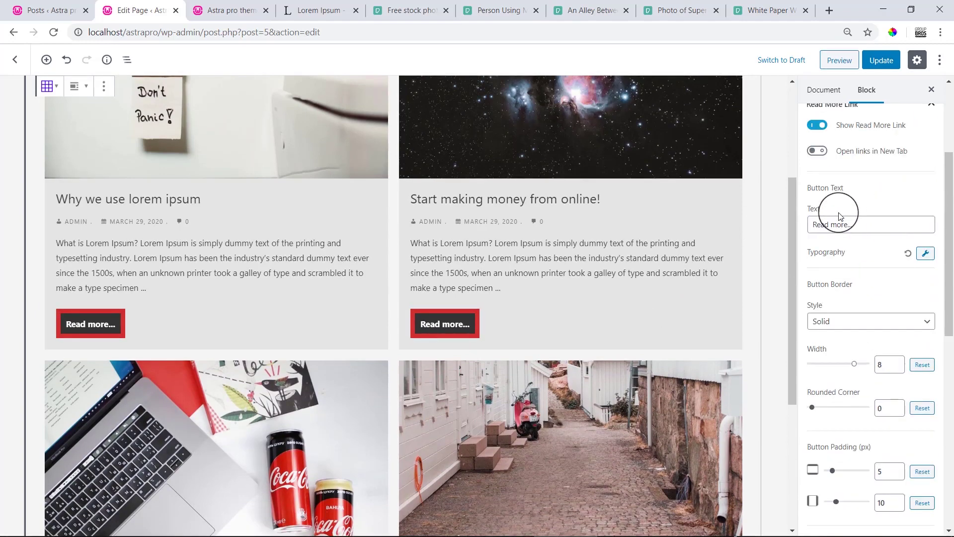
scroll(931, 252, down, 1)
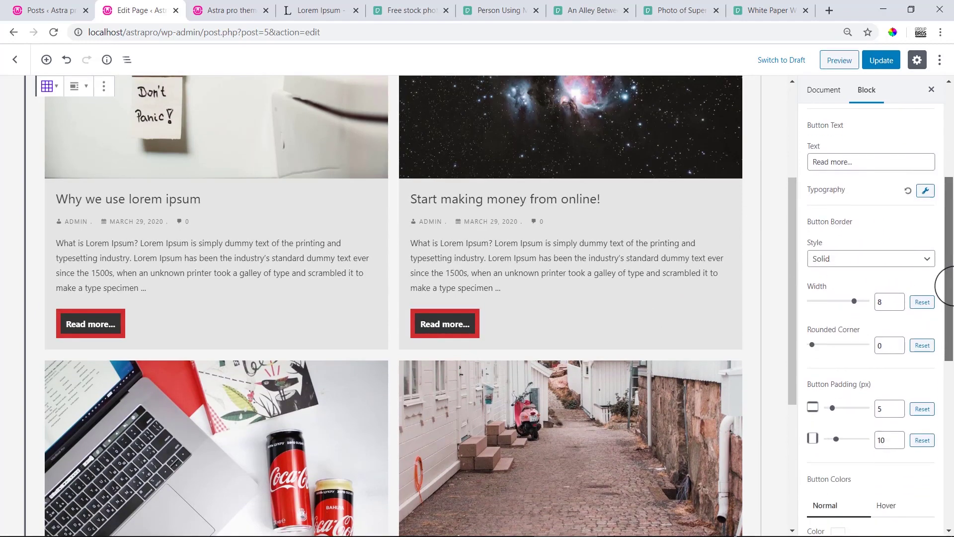
click(821, 258)
click(837, 272)
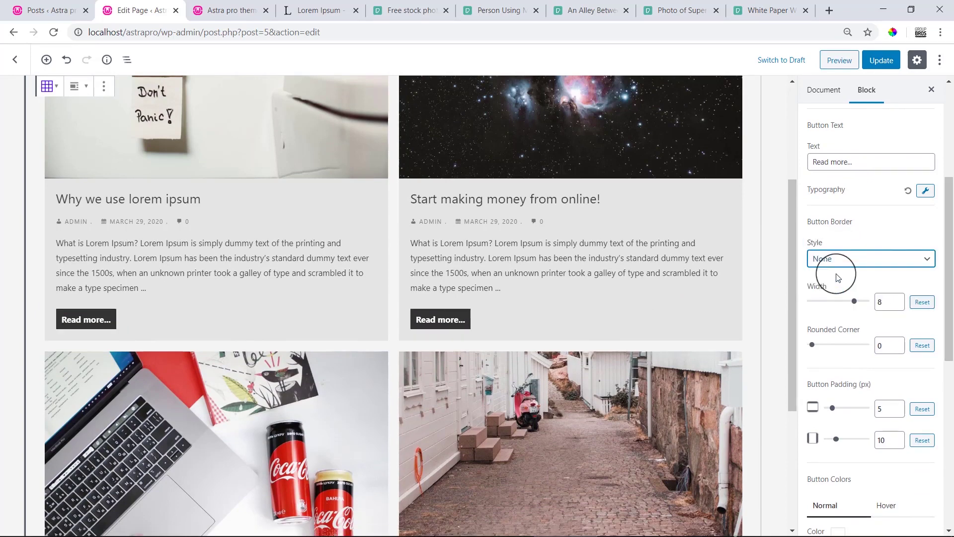
- Try pink as the normal text color of the Read More buttons and deselect it again
drag(947, 260, 947, 293)
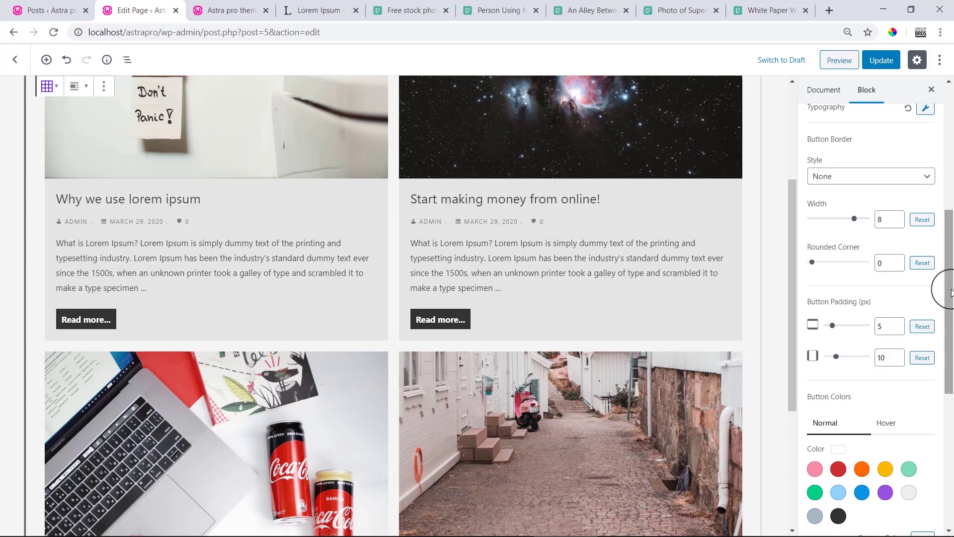
drag(949, 269, 849, 293)
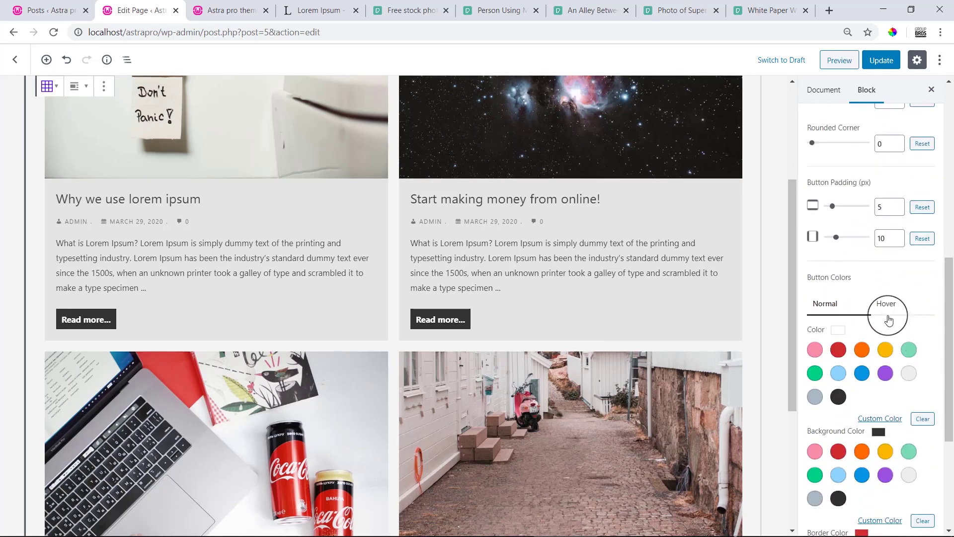
drag(950, 308, 852, 390)
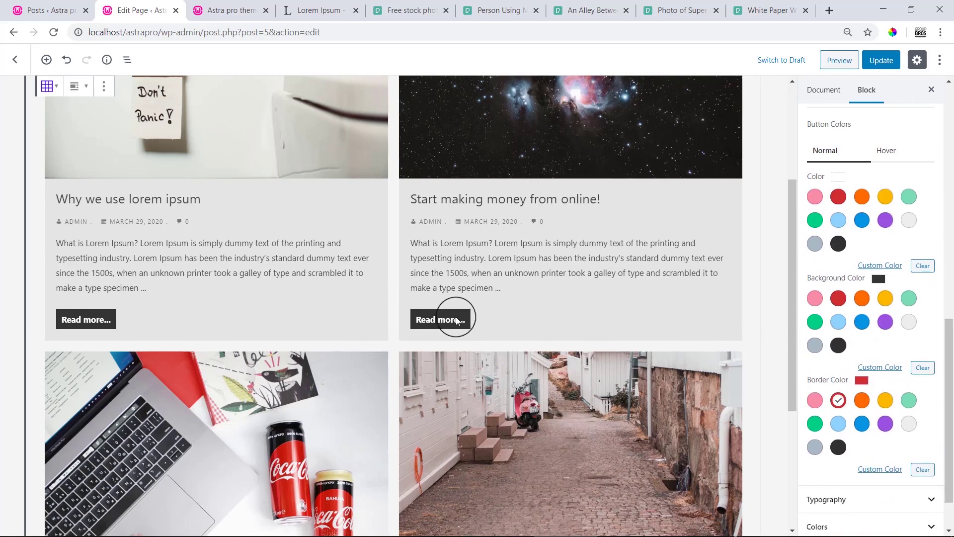
drag(951, 359, 951, 343)
scroll(947, 342, up, 1)
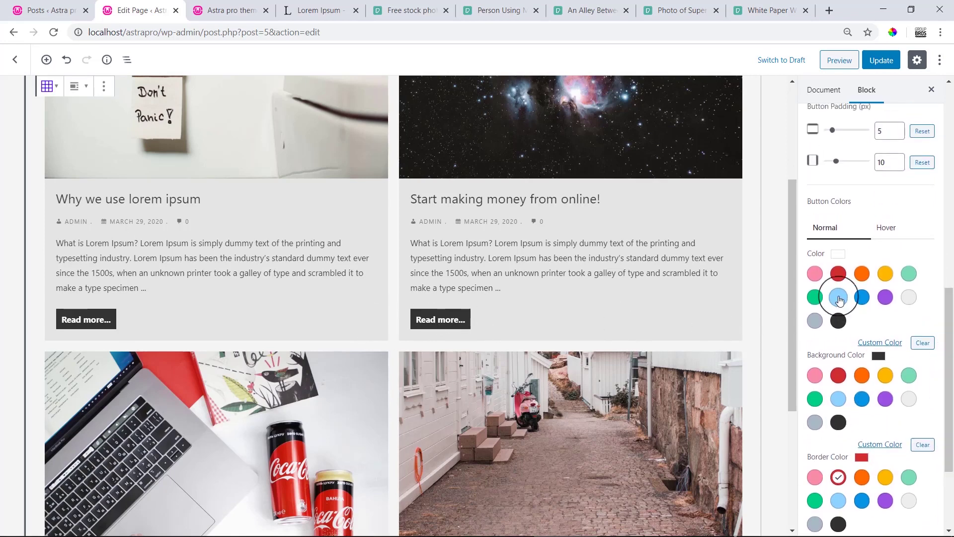
click(815, 274)
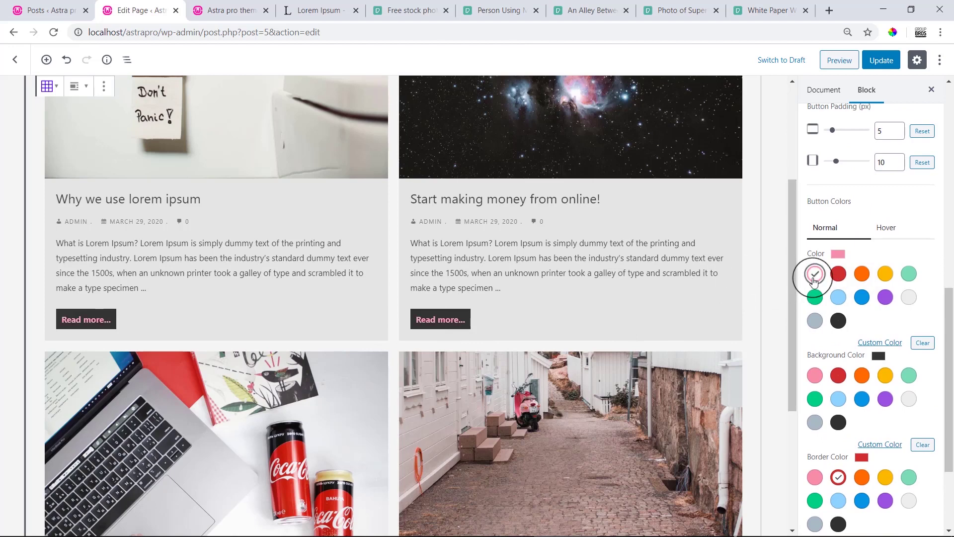
click(815, 277)
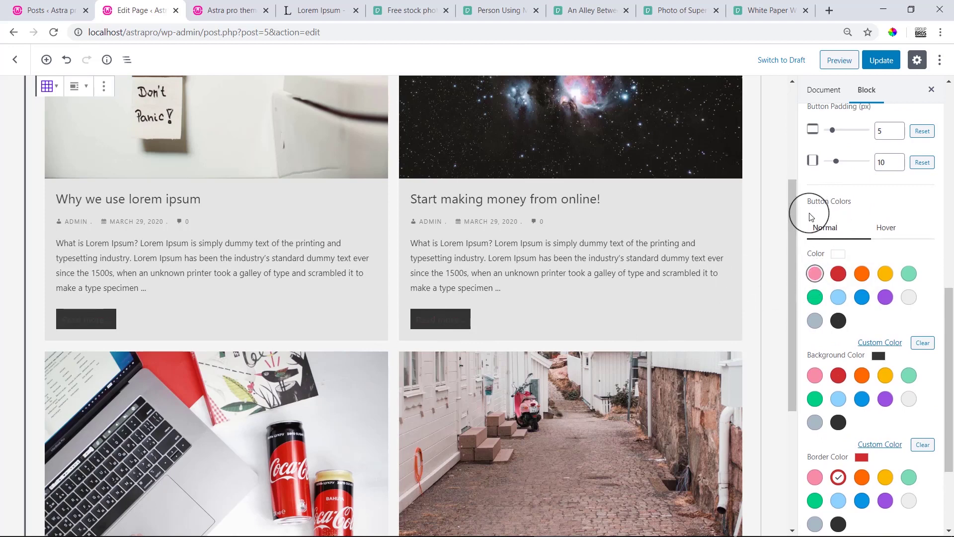
- Set the Read More buttons' normal text color to light grey and their background color to red
drag(809, 202, 851, 202)
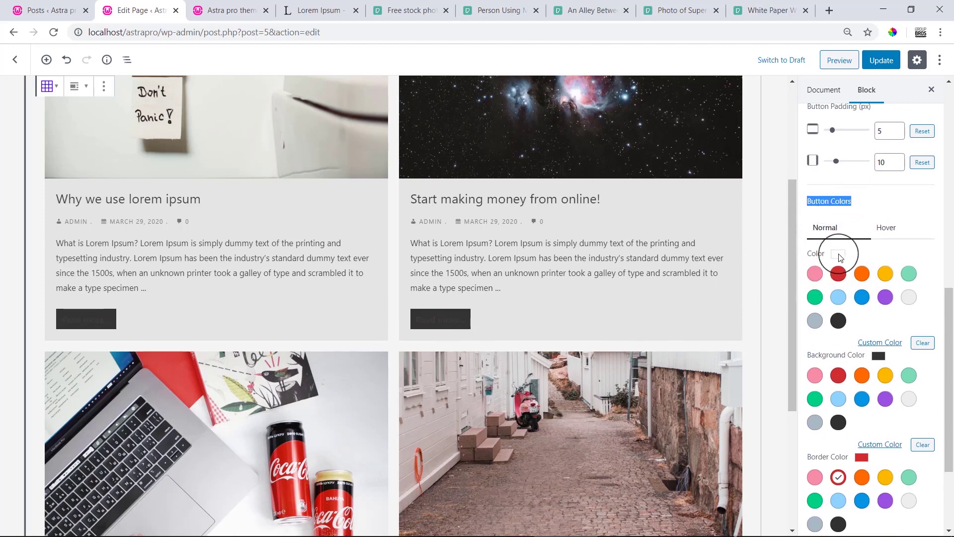
drag(811, 253, 825, 254)
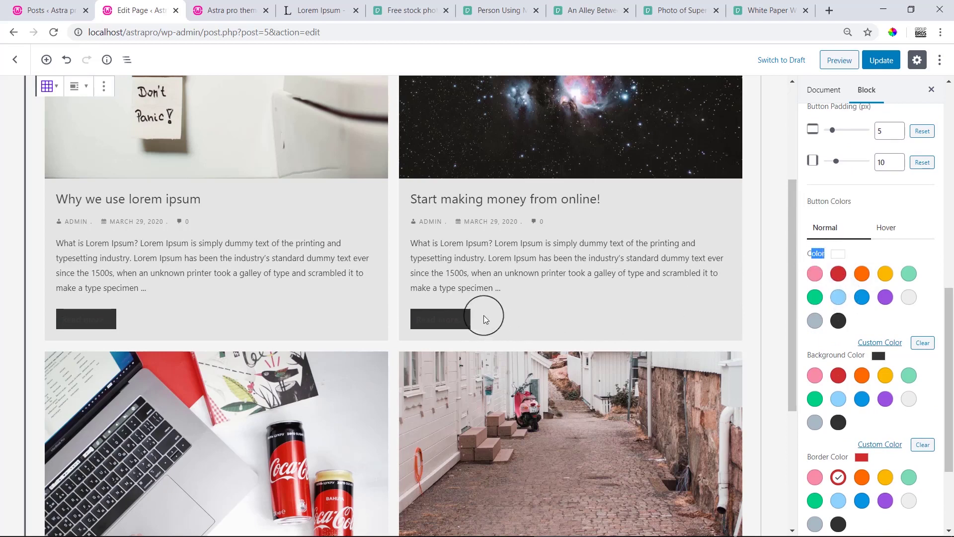
click(910, 297)
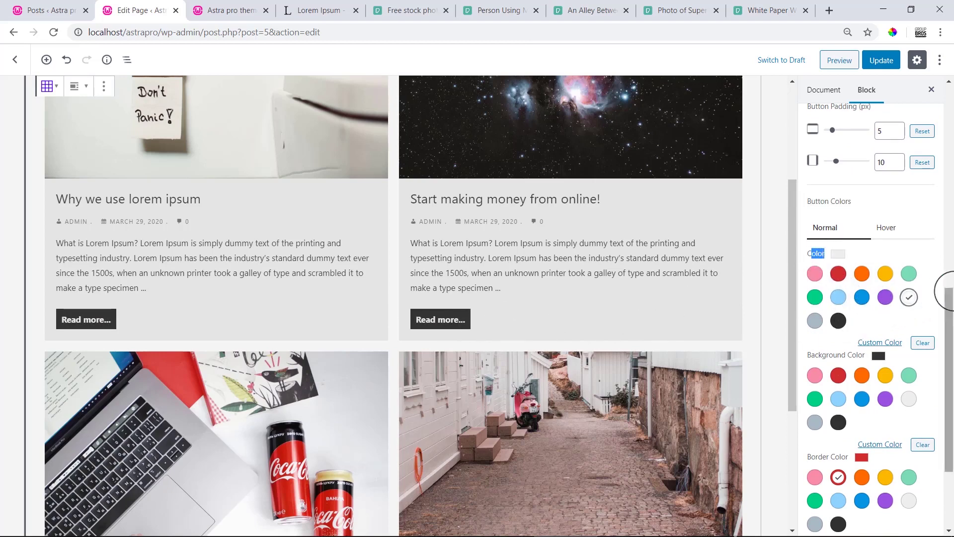
drag(950, 293, 950, 381)
click(838, 352)
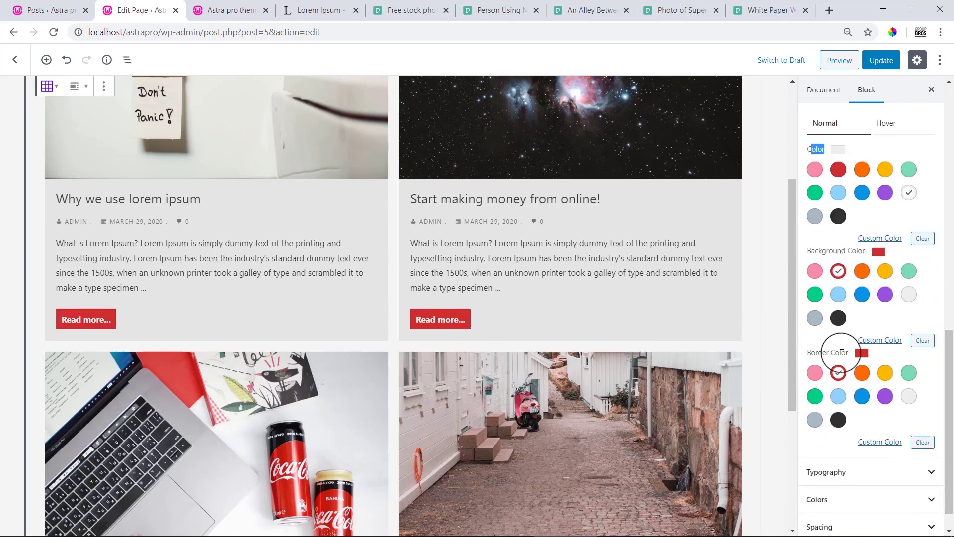
- Set the buttons' hover background to light blue and hover text to near-black, and collapse the Read More Link settings
click(893, 128)
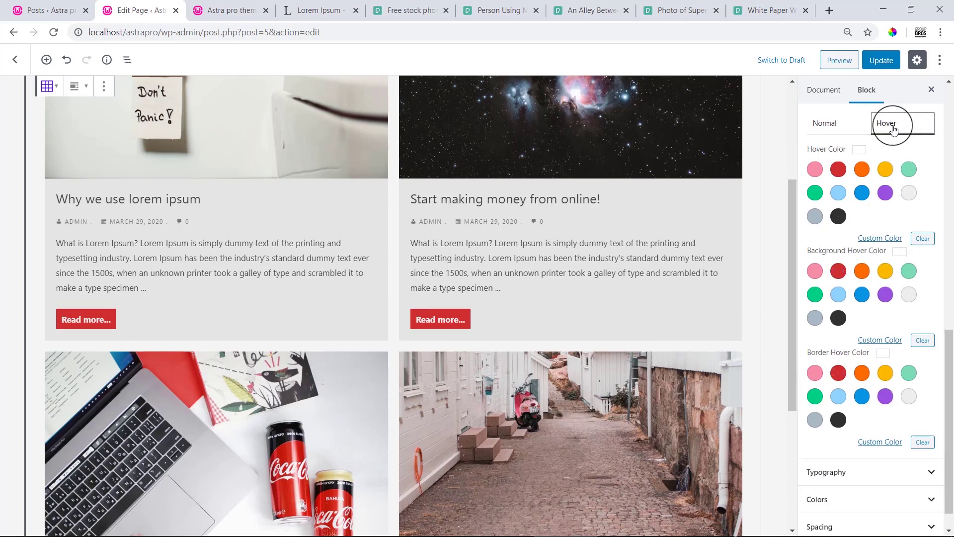
click(839, 295)
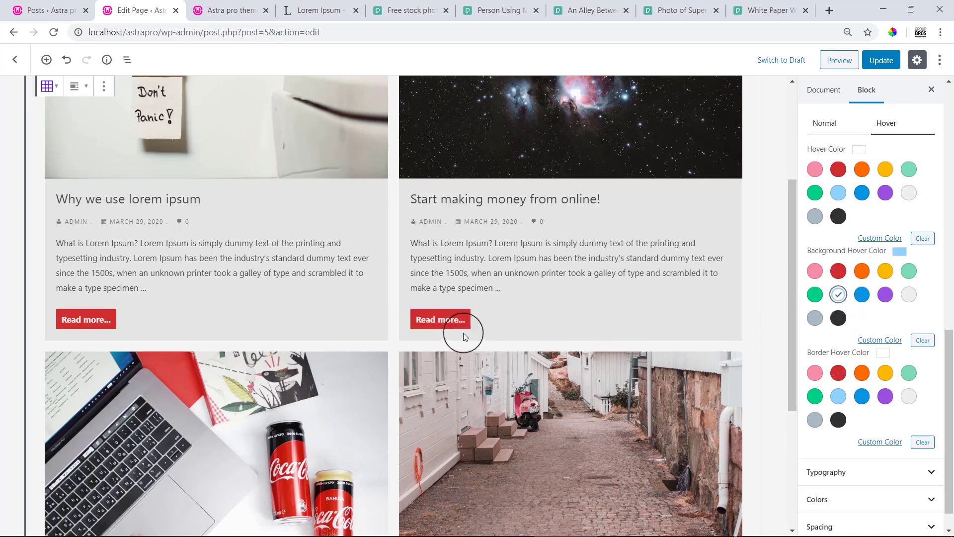
click(835, 217)
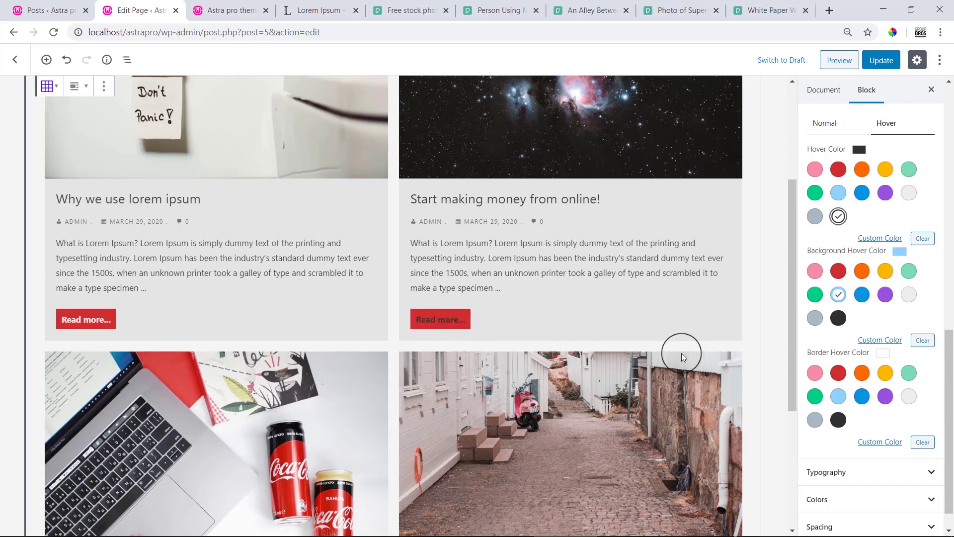
scroll(898, 348, down, 1)
scroll(923, 244, up, 10)
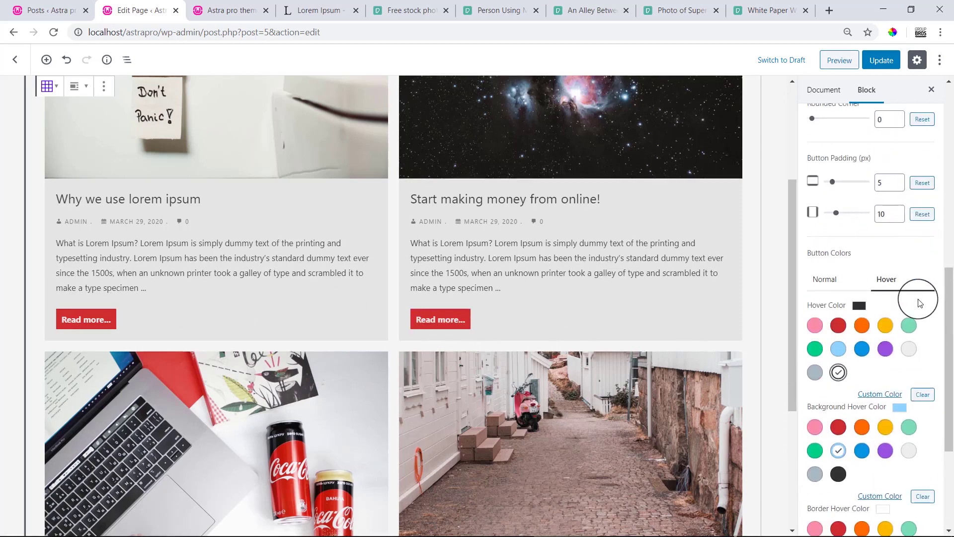
click(932, 188)
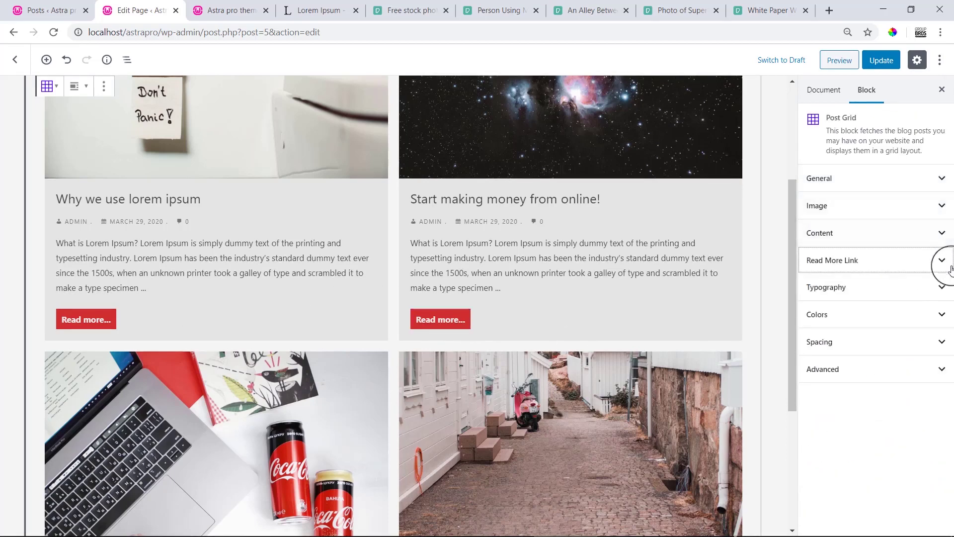
- Expand the Typography settings and set the post title tag to H2
click(897, 292)
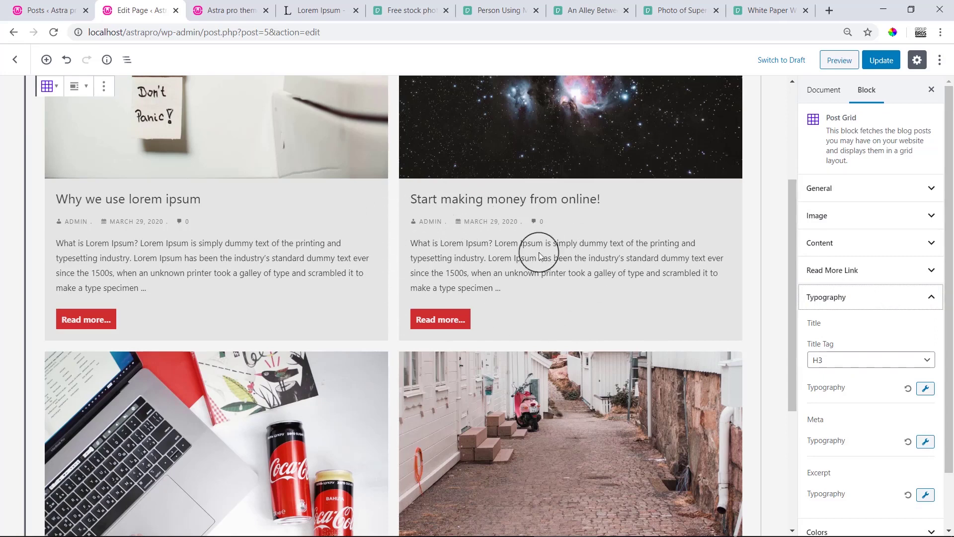
scroll(825, 298, down, 2)
click(825, 295)
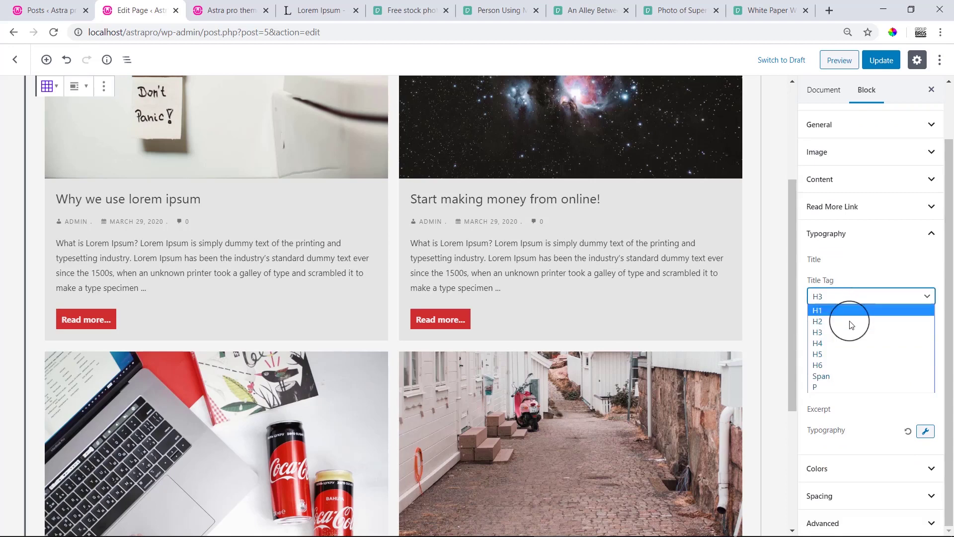
click(870, 322)
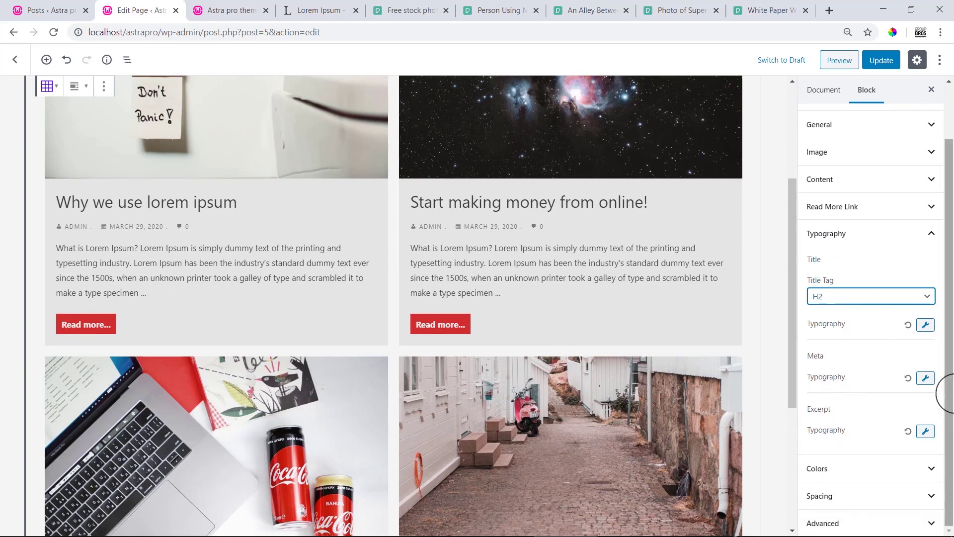
click(950, 426)
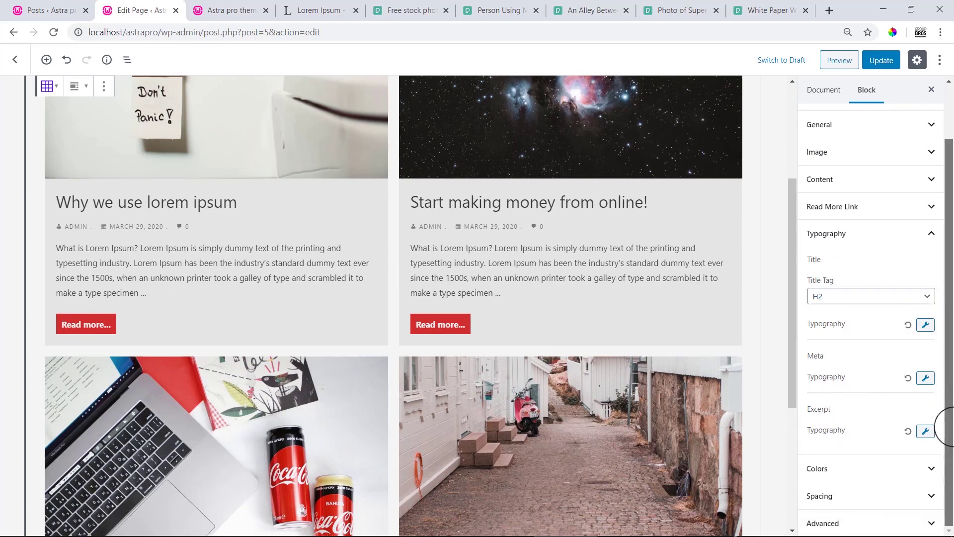
- Collapse the Typography settings, expand the Colors settings and set the blog background color to light grey
click(932, 234)
click(914, 321)
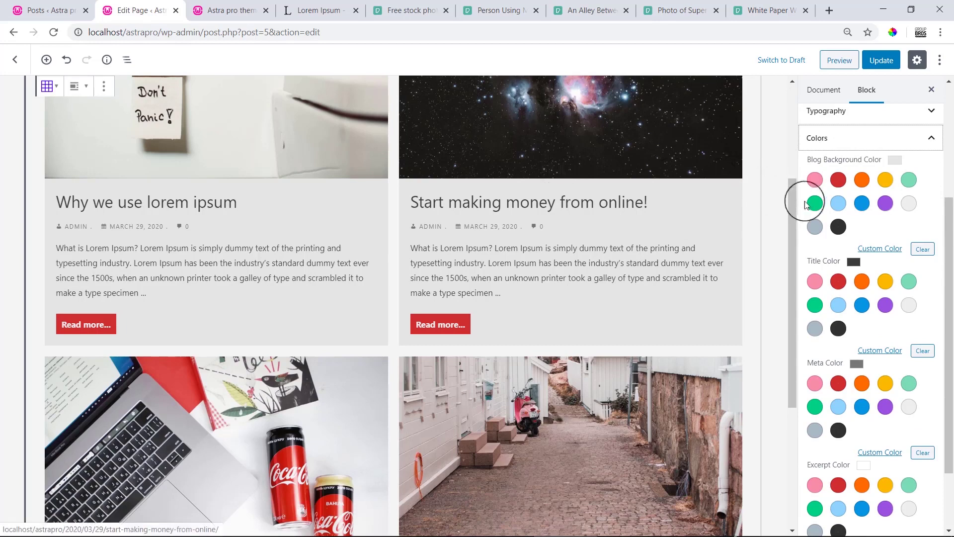
click(914, 210)
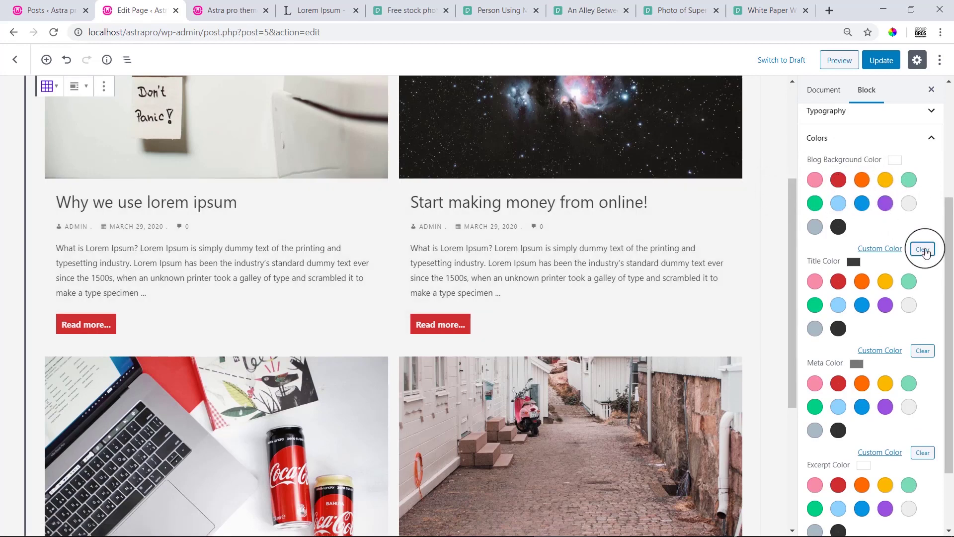
click(910, 208)
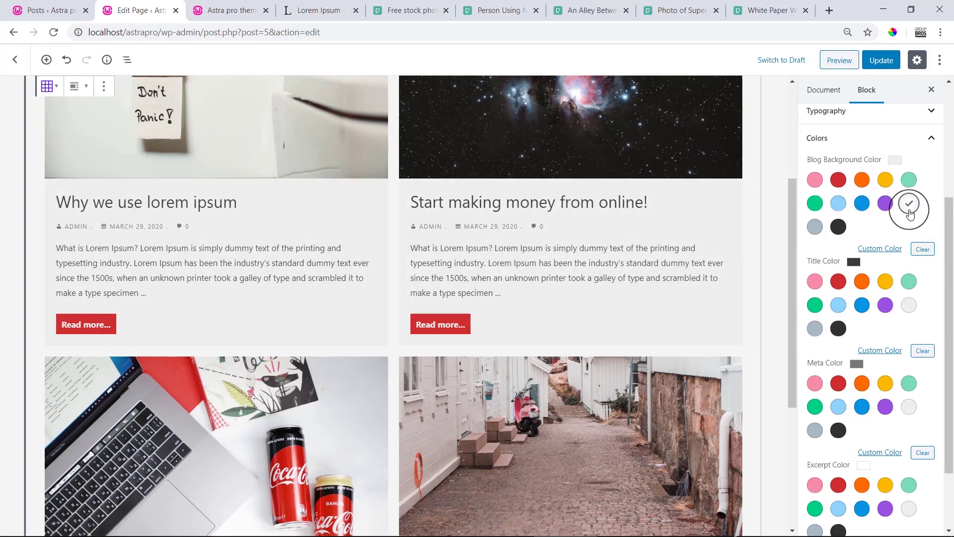
- Try purple, blue and light blue as the blog background color, clear it and reselect light grey
click(885, 204)
click(862, 204)
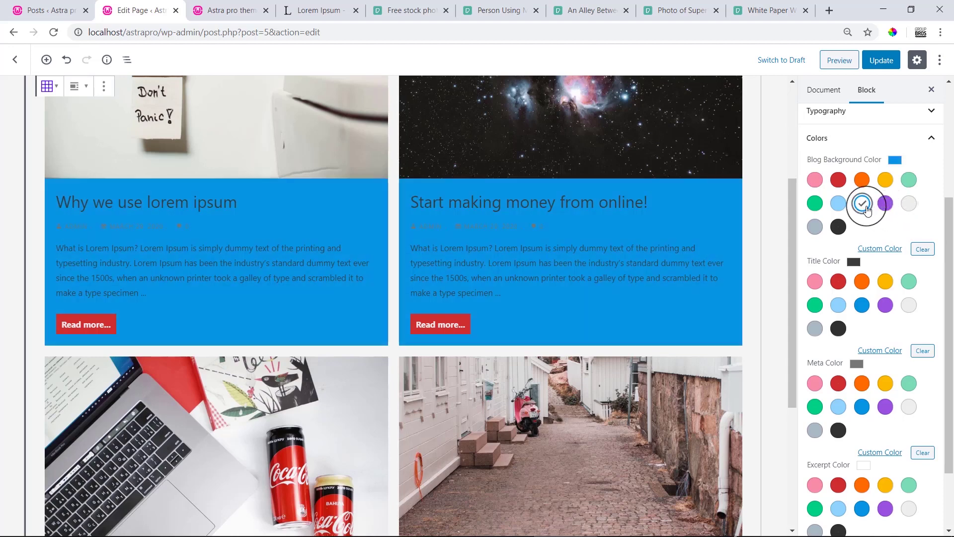
click(840, 209)
click(929, 252)
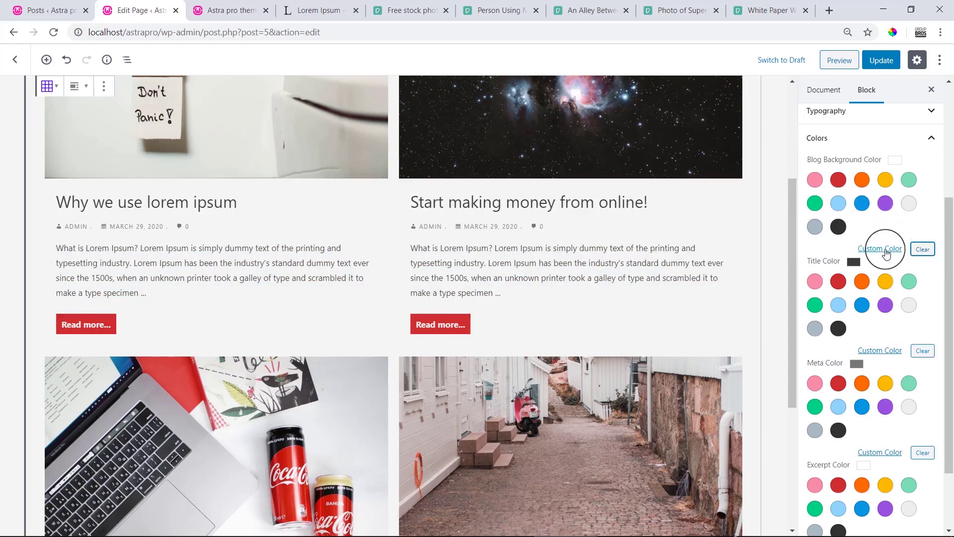
click(906, 206)
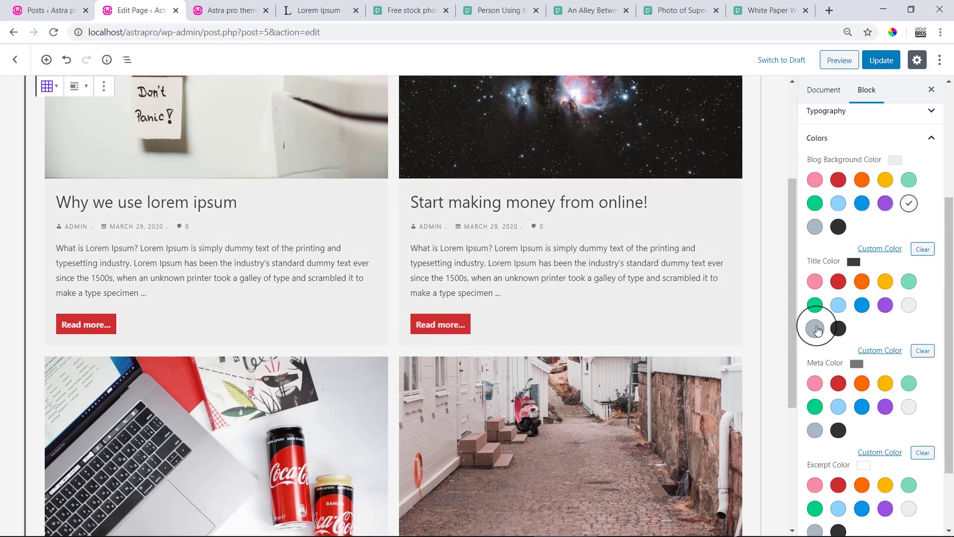
- Set the meta color of the posts to near-black
drag(950, 263, 952, 326)
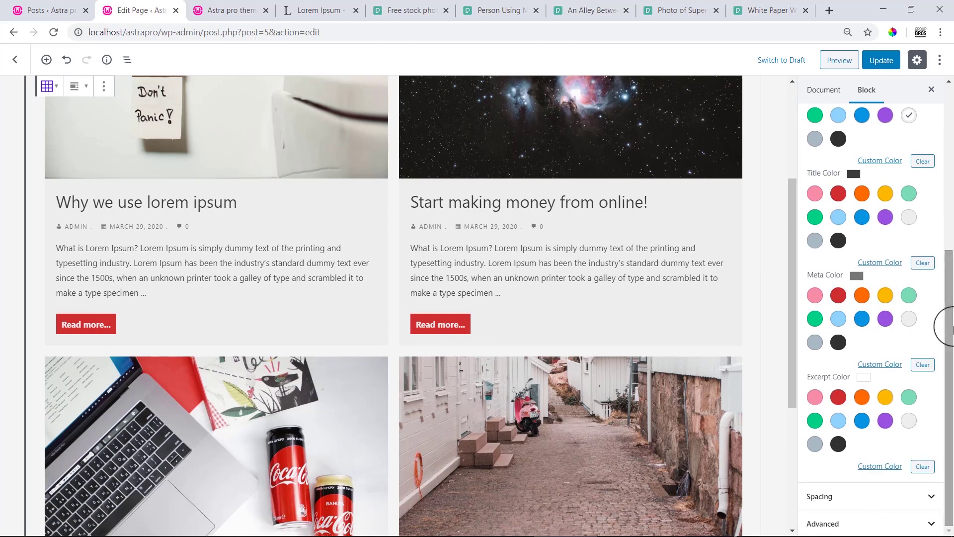
drag(814, 275, 836, 275)
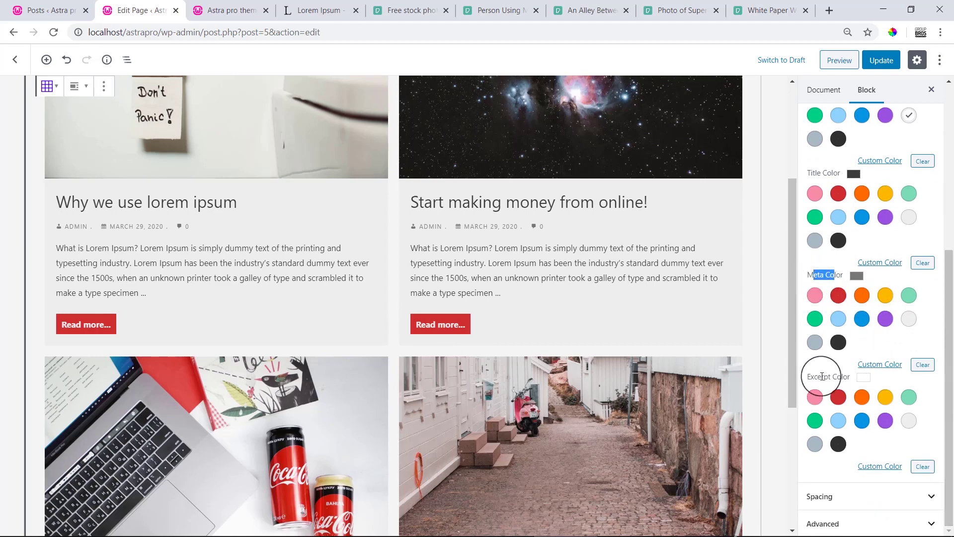
click(838, 343)
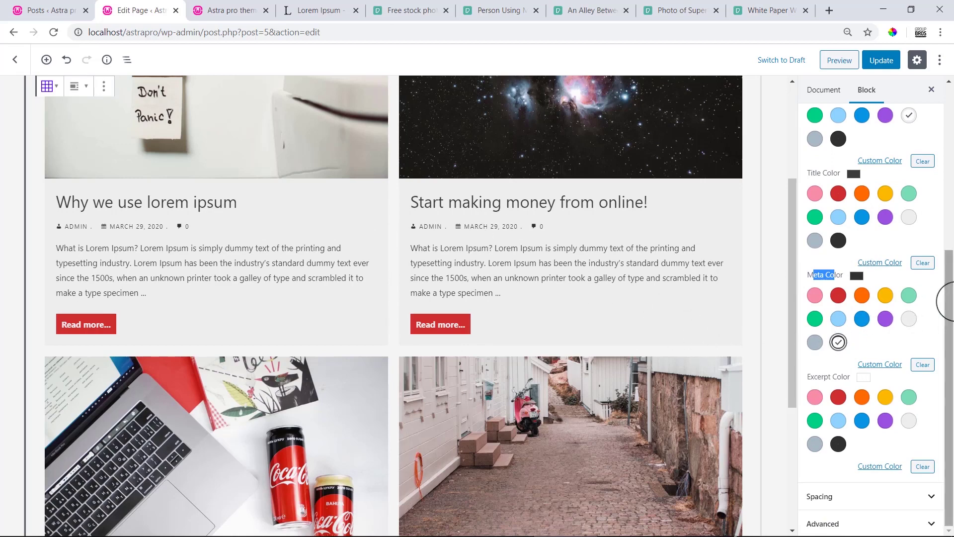
- Try red as the excerpt color and deselect it again
click(838, 398)
click(839, 398)
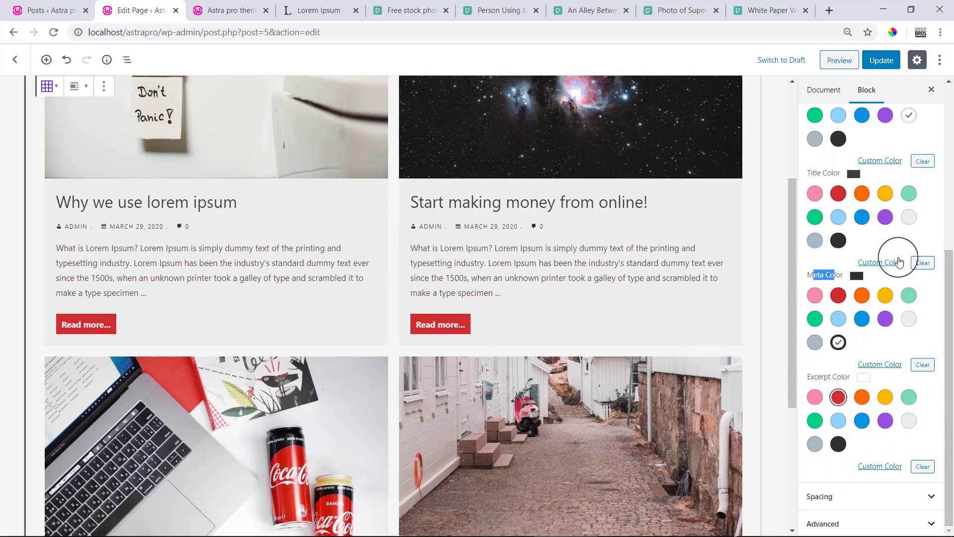
- Collapse the Colors settings and expand the Spacing settings of the Post Grid
scroll(900, 251, up, 5)
click(932, 326)
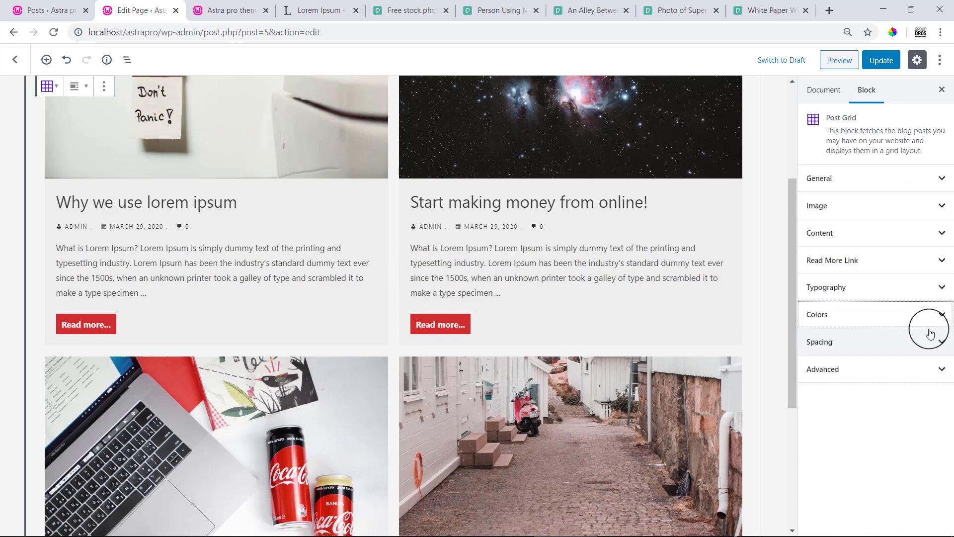
click(910, 356)
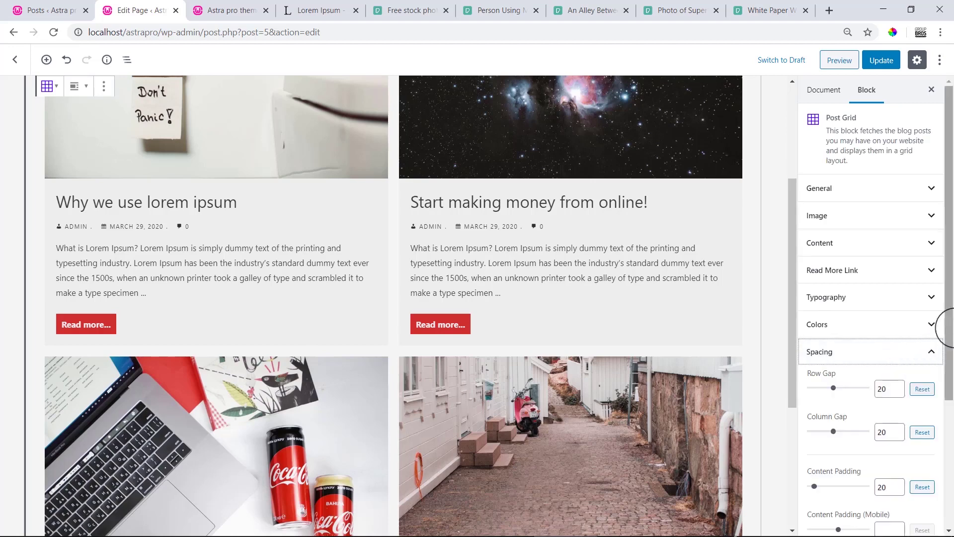
scroll(912, 351, down, 4)
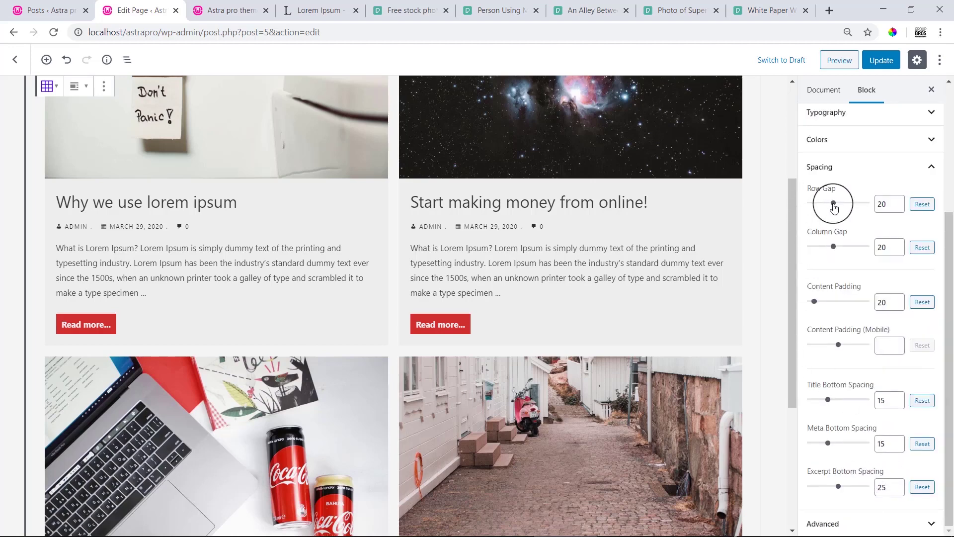
- Try a larger row gap, reset it, try 26 and set it back to 20
mouse_move(834, 207)
mouse_down()
mouse_move(888, 212)
mouse_move(809, 206)
mouse_move(873, 208)
mouse_move(849, 212)
mouse_up()
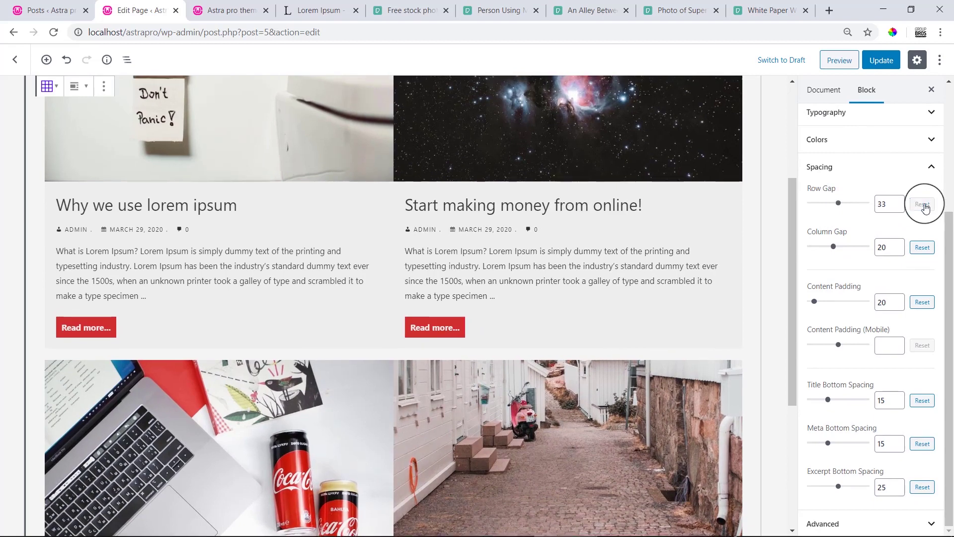
click(923, 203)
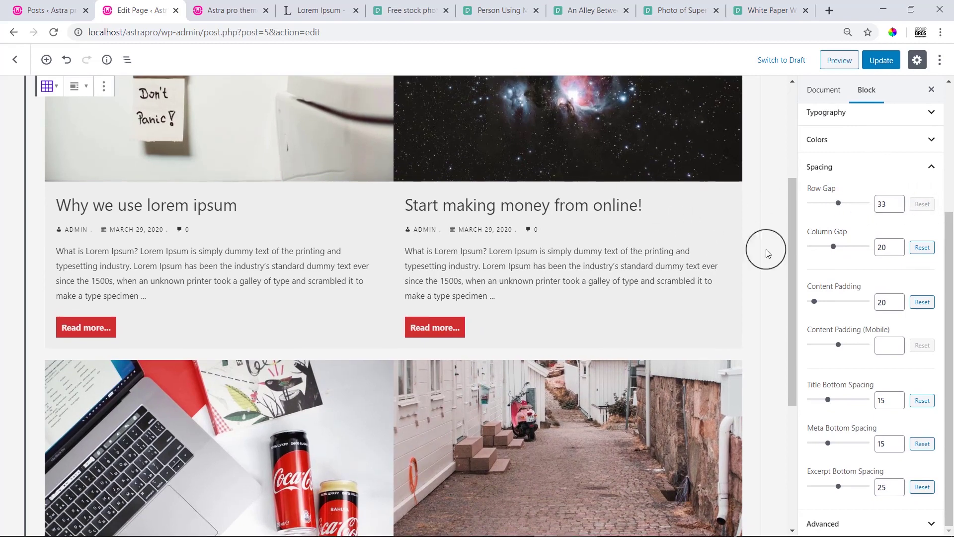
drag(843, 204, 841, 205)
double_click(882, 204)
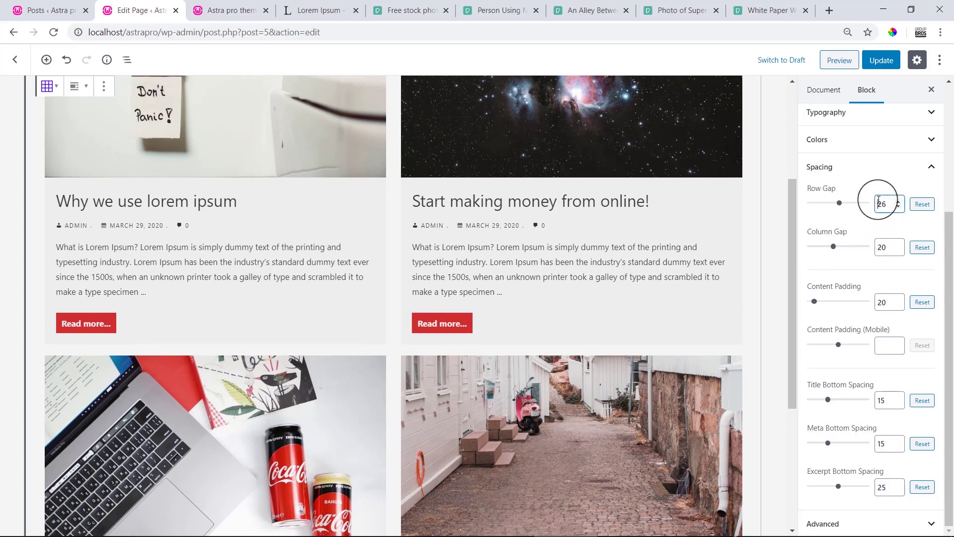
text(20)
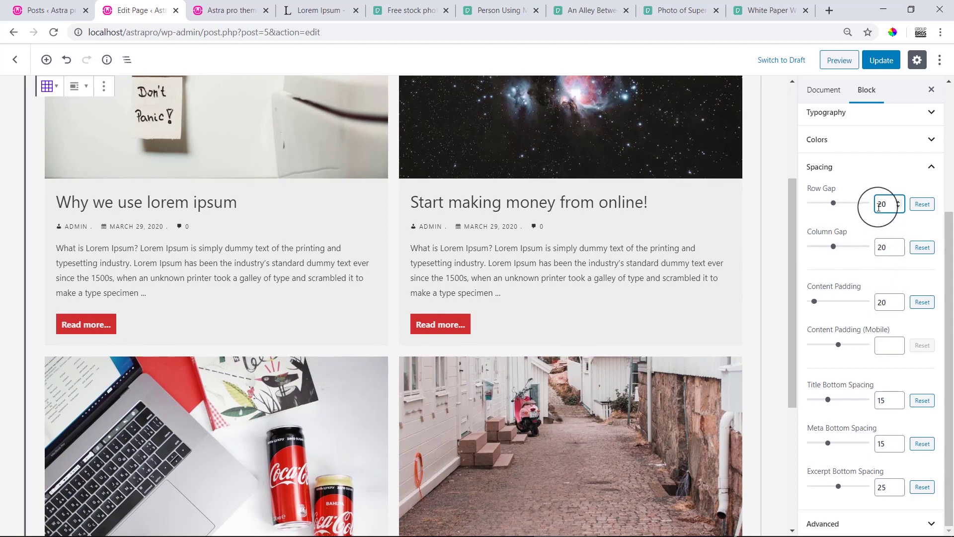
- Set both the row gap and the column gap of the post grid to 30
text(3)
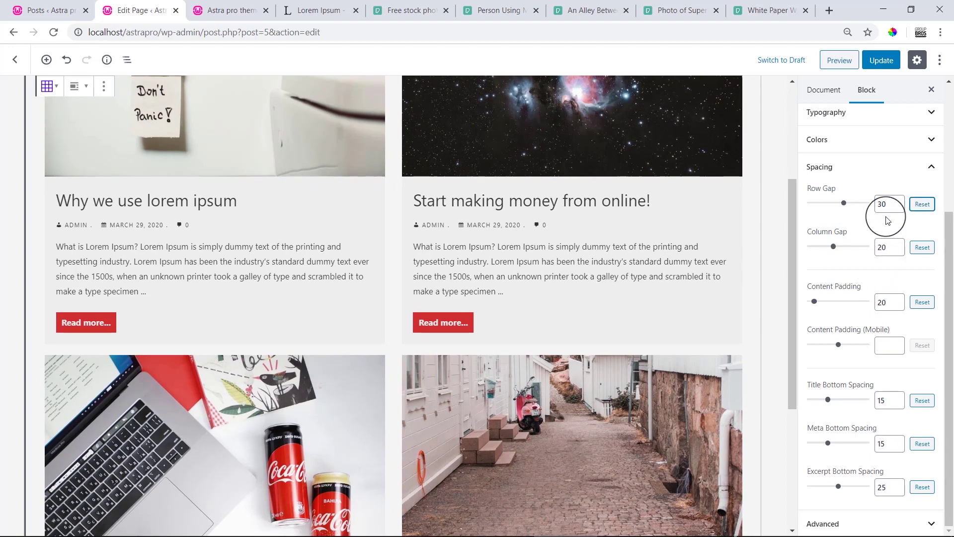
key(Tab)
text(30)
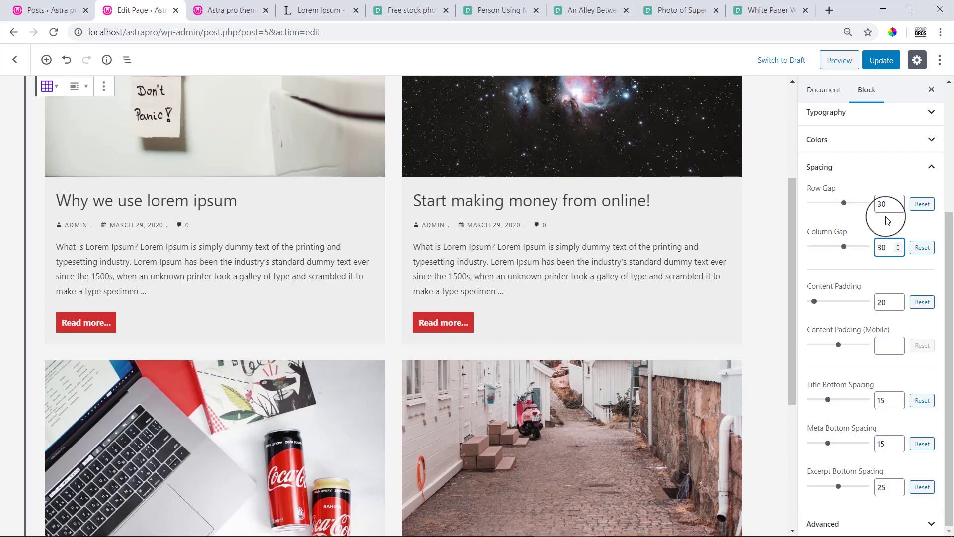
- Set the content padding of the post grid to 40
click(881, 304)
double_click(881, 303)
text(40)
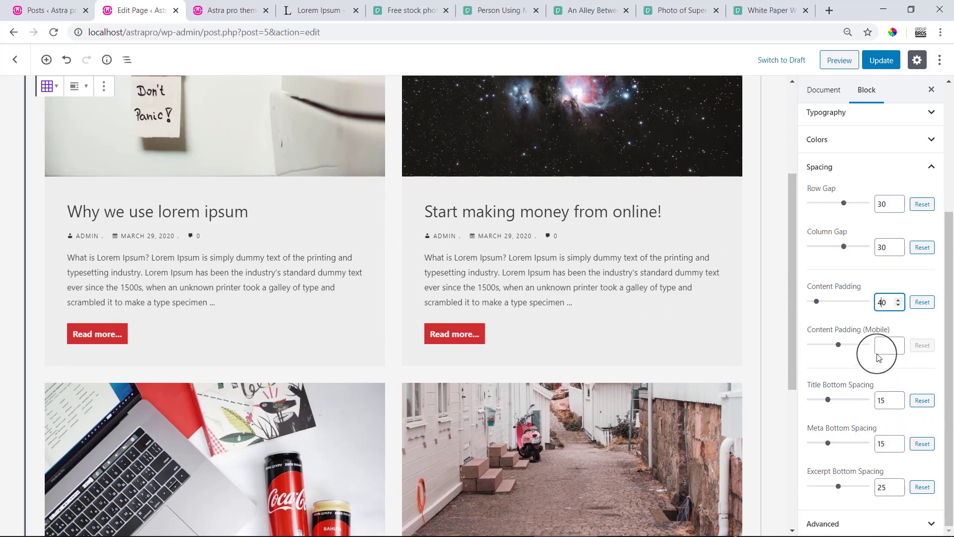
- Try a mobile content padding of 1 and clear the value again
click(898, 343)
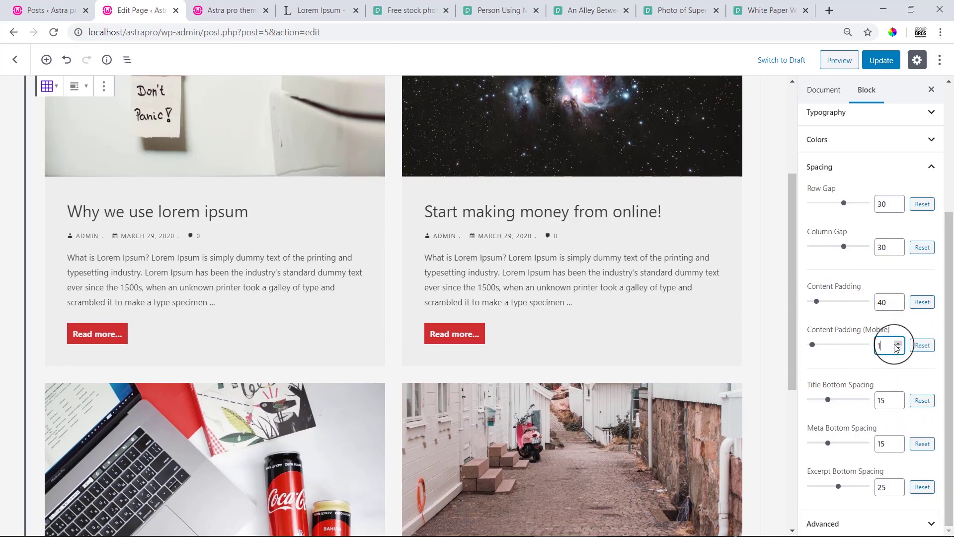
key(BackSpace)
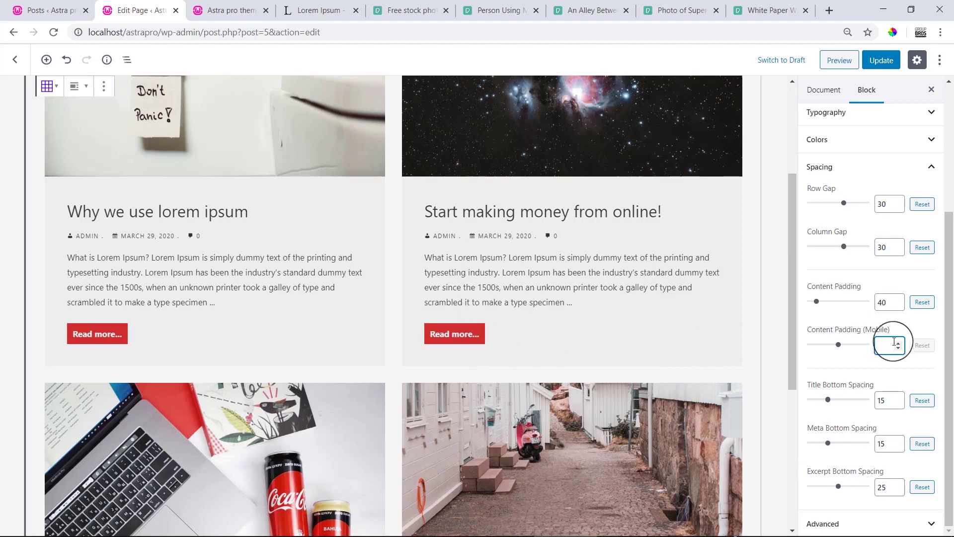
- Collapse the Spacing settings and open the Advanced settings at the additional CSS classes field
click(932, 169)
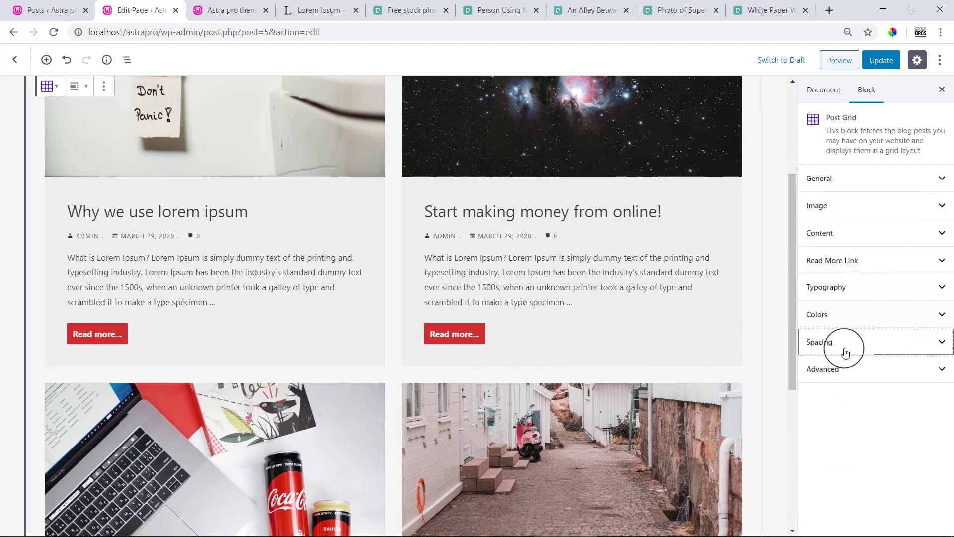
click(884, 371)
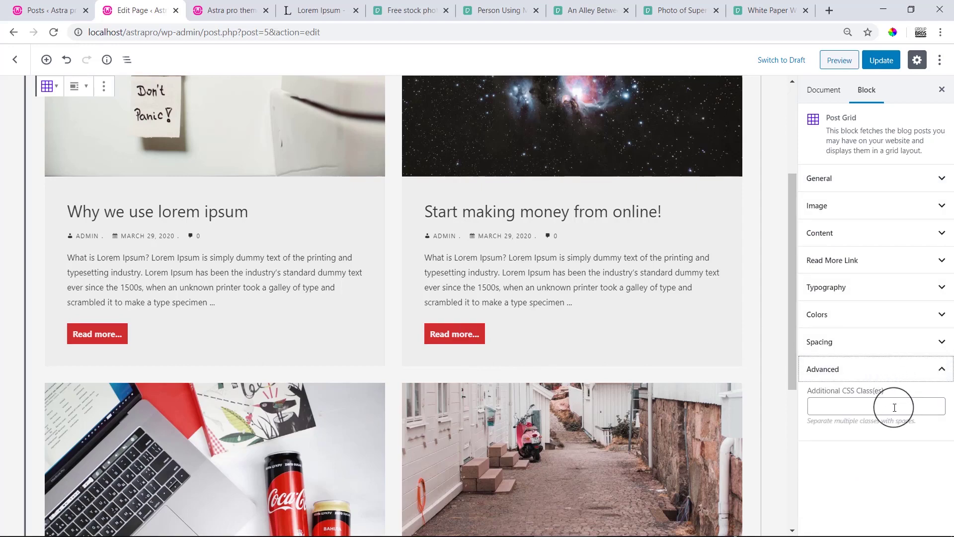
click(895, 407)
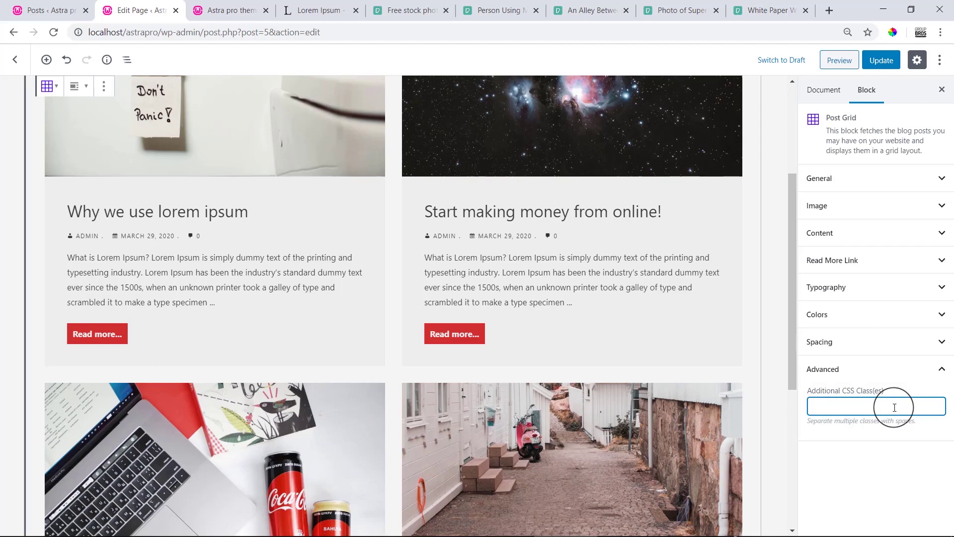
- Update the Home page, then reload the live site and look through the published post grid
scroll(546, 368, up, 4)
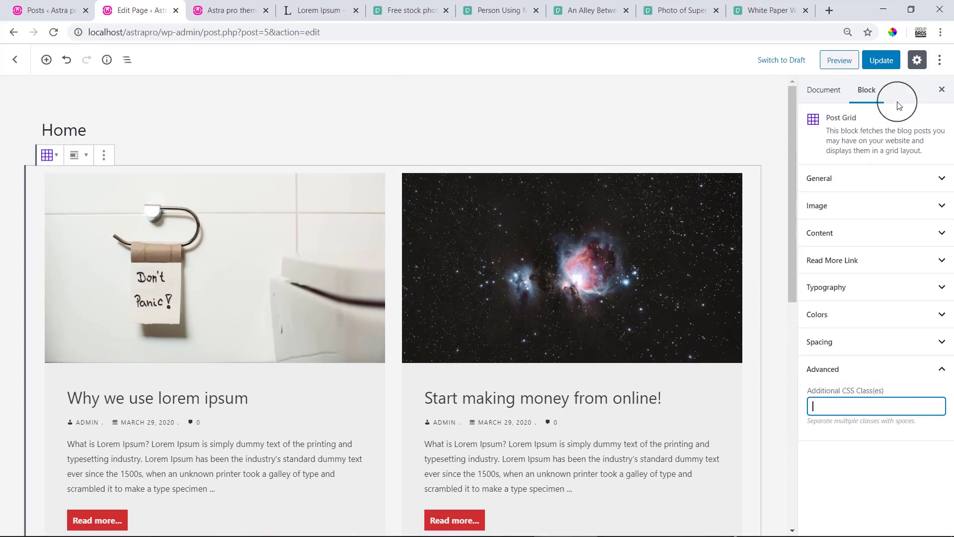
click(881, 60)
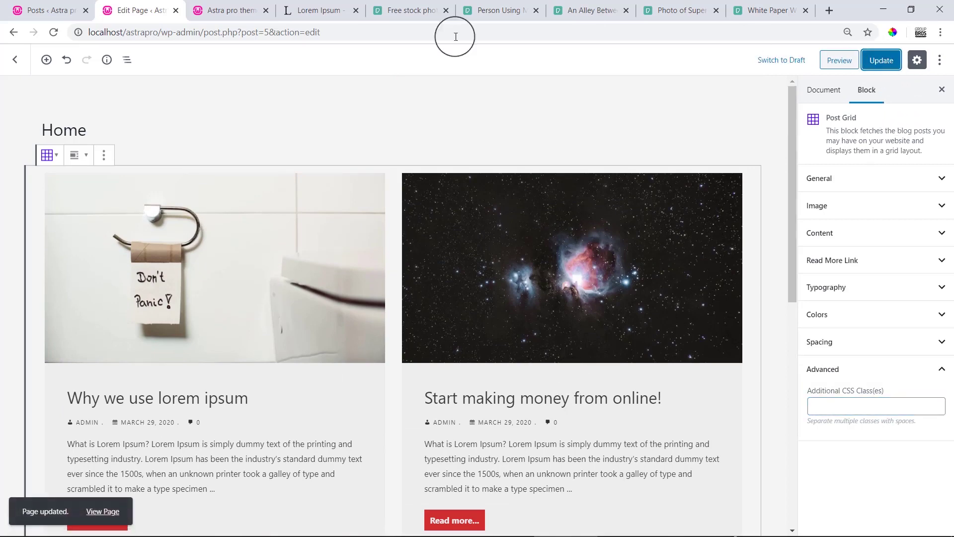
click(230, 10)
right_click(357, 122)
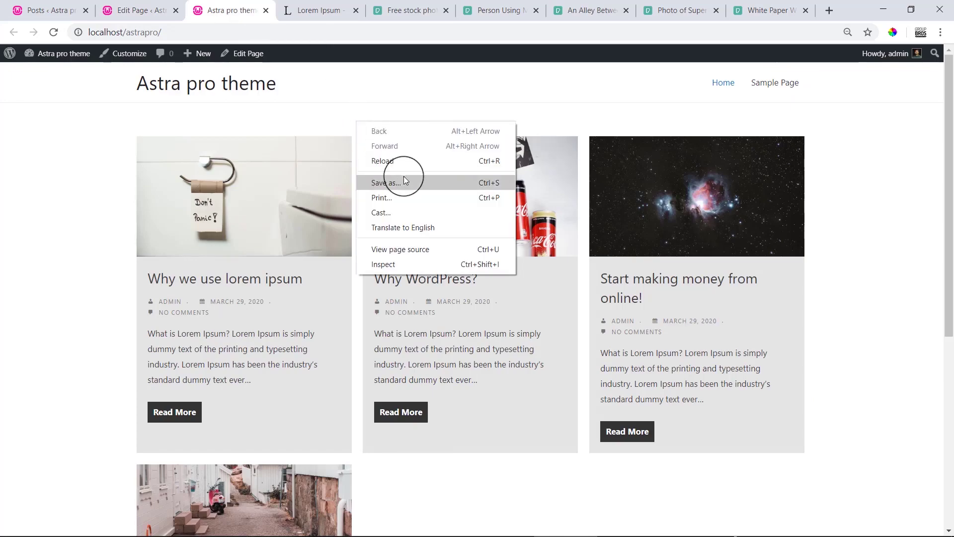
click(381, 161)
scroll(497, 255, down, 10)
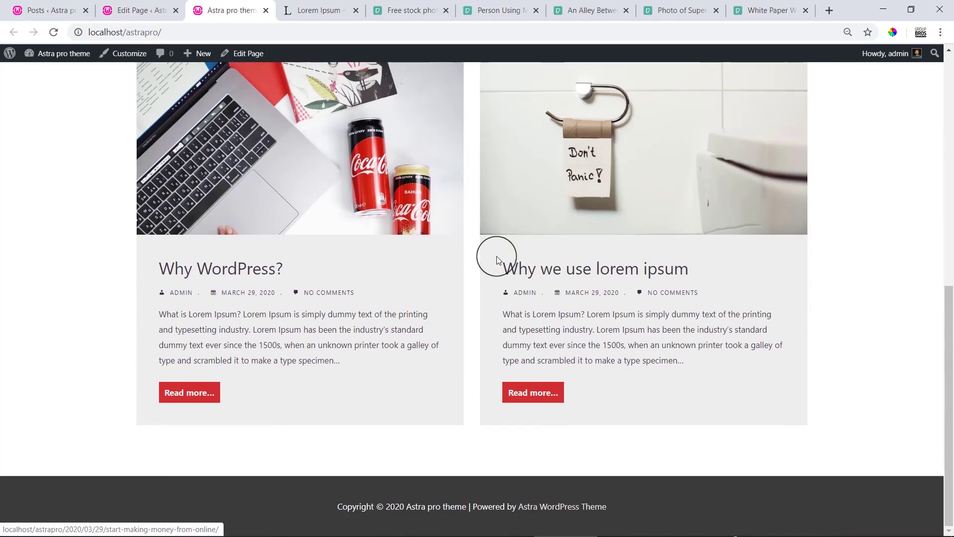
scroll(542, 395, up, 10)
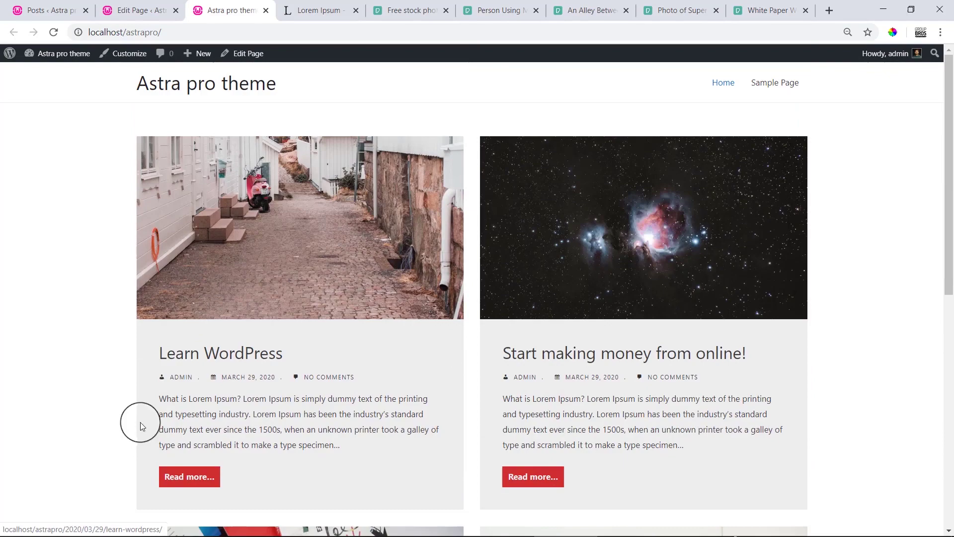
- Open the Learn WordPress post from its Read more link, look through it, and return to review the Home page grid
click(189, 476)
scroll(371, 288, down, 6)
scroll(374, 293, down, 10)
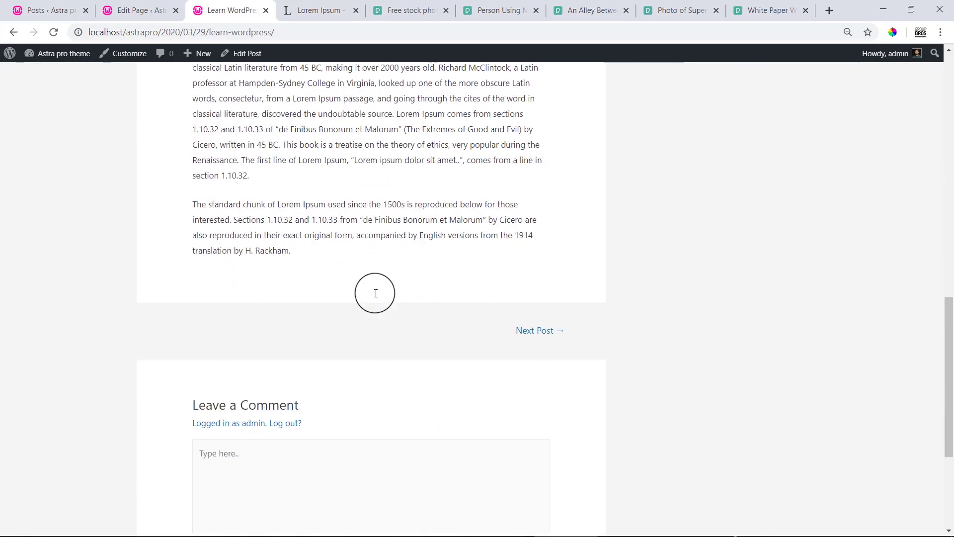
scroll(492, 336, up, 15)
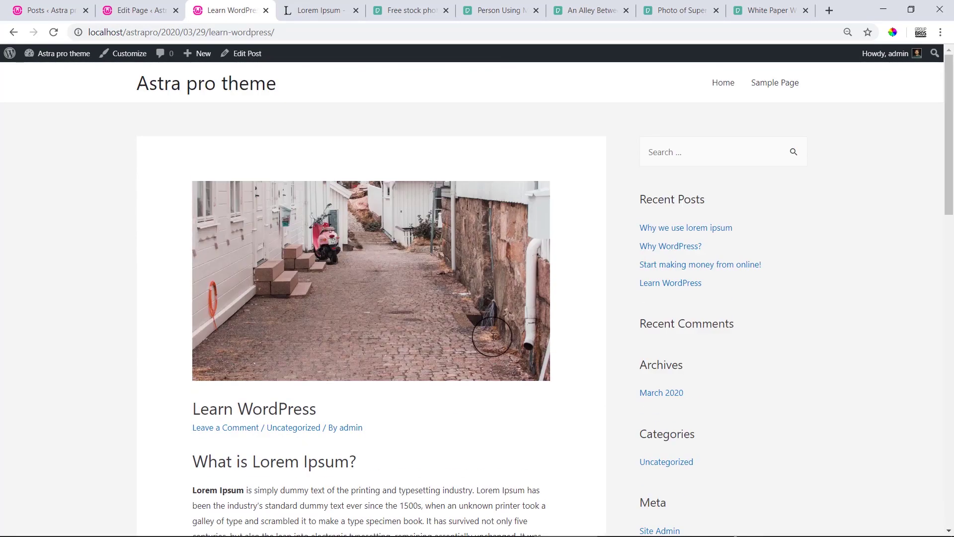
click(12, 34)
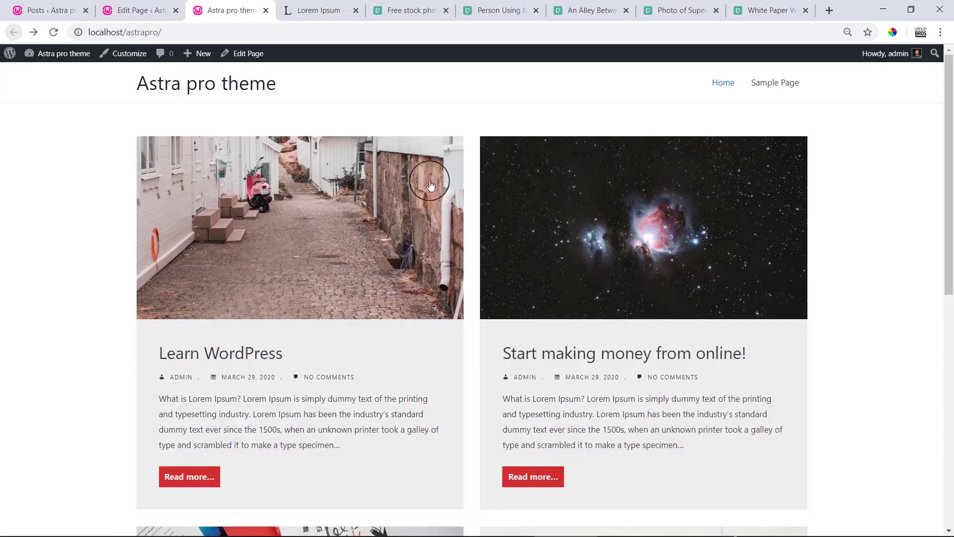
scroll(431, 186, down, 10)
scroll(383, 294, up, 10)
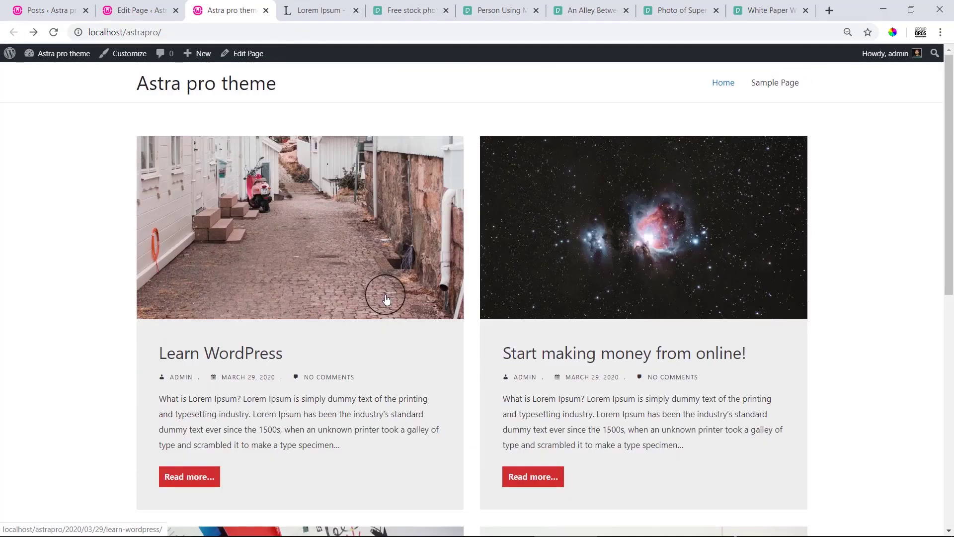